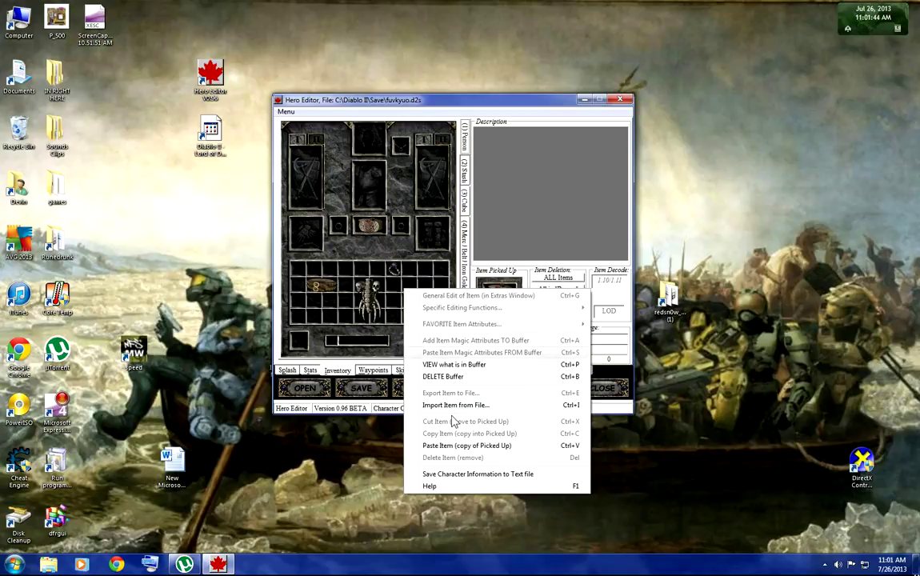
pyautogui.rightClick(357, 290)
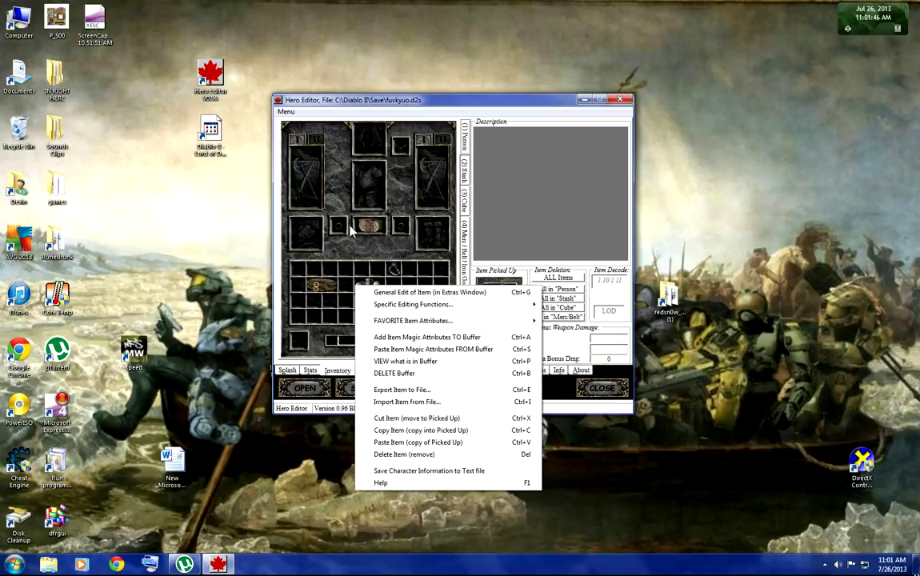
pyautogui.click(346, 252)
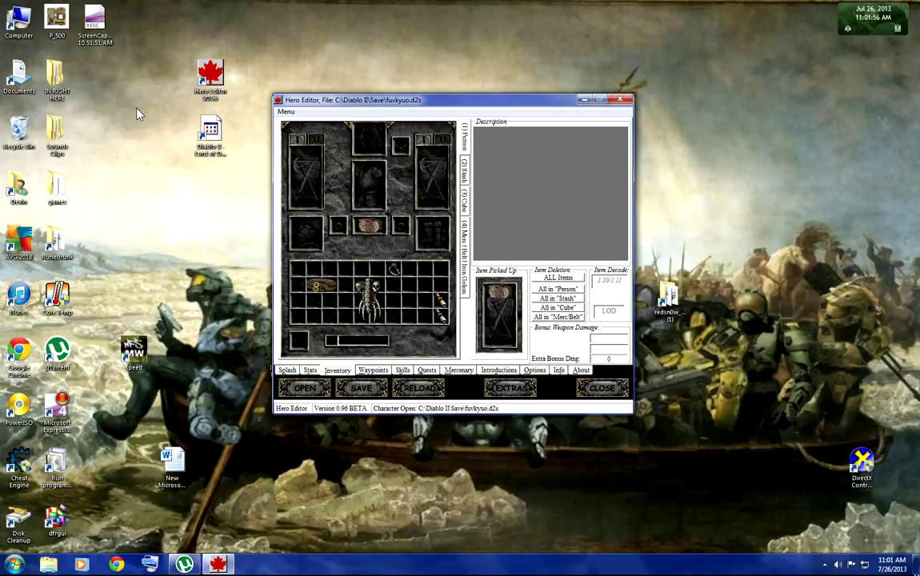
pyautogui.rightClick(371, 206)
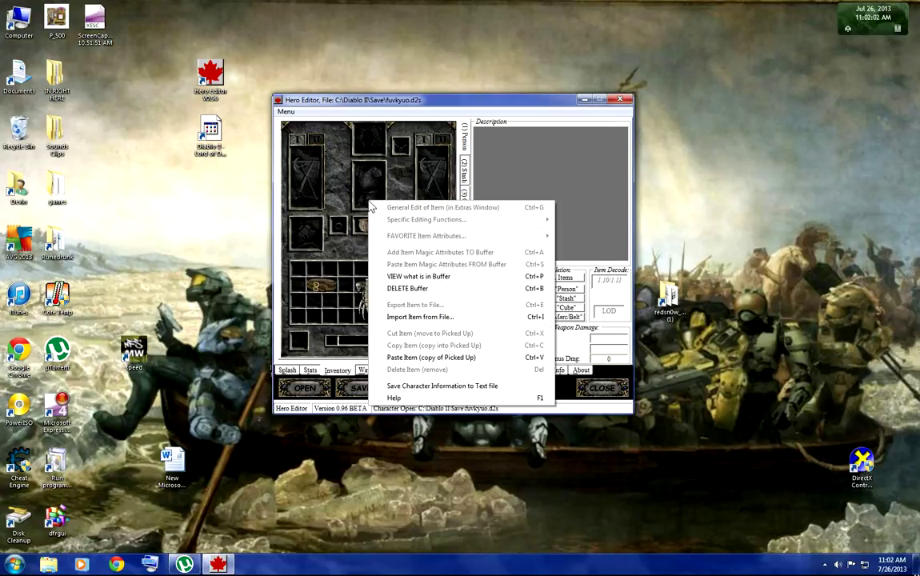
pyautogui.click(357, 232)
# Export the equipped belt to the Desktop as a Diablo II saved item file named Bladebuckle Girdle(H).
pyautogui.rightClick(362, 227)
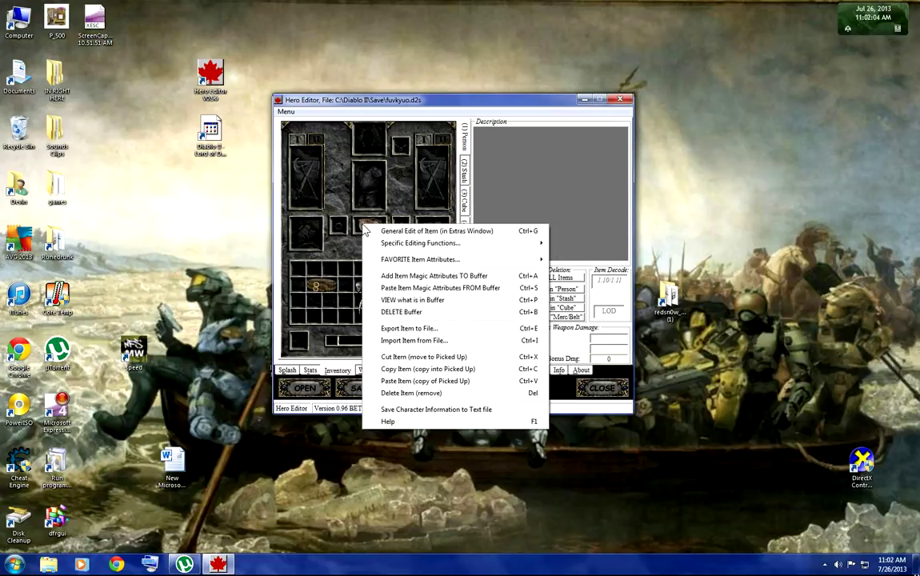
pyautogui.click(409, 328)
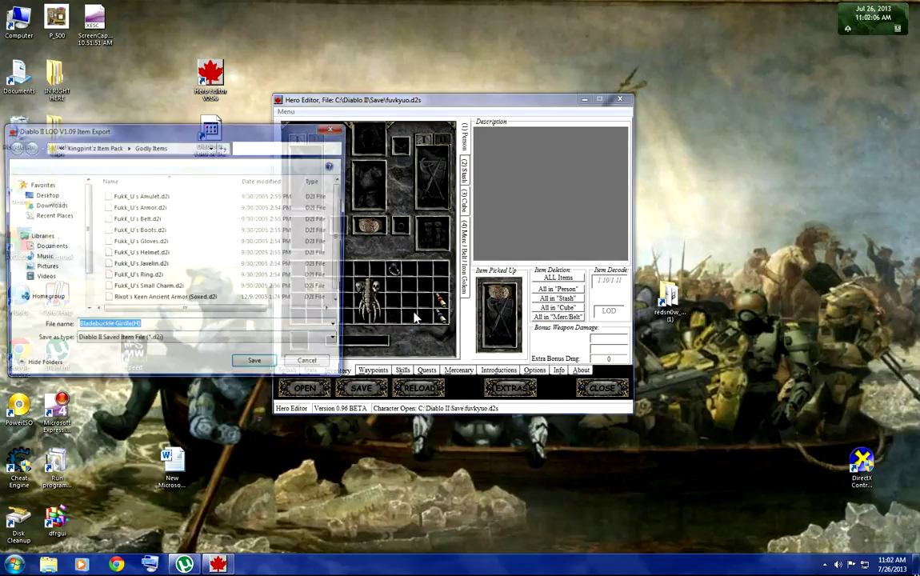
pyautogui.moveTo(85, 232); pyautogui.dragTo(83, 195)
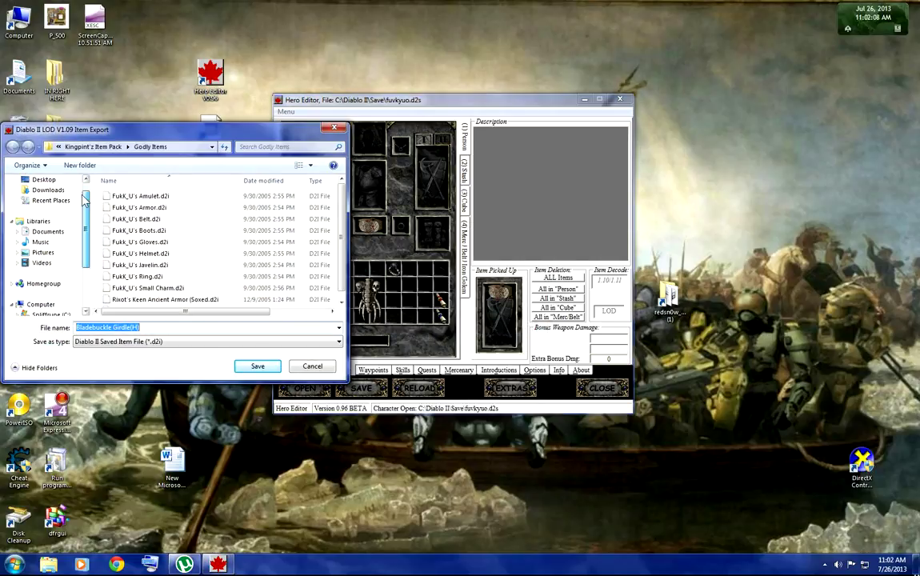
pyautogui.scroll(1, 85, 200)
pyautogui.click(56, 194)
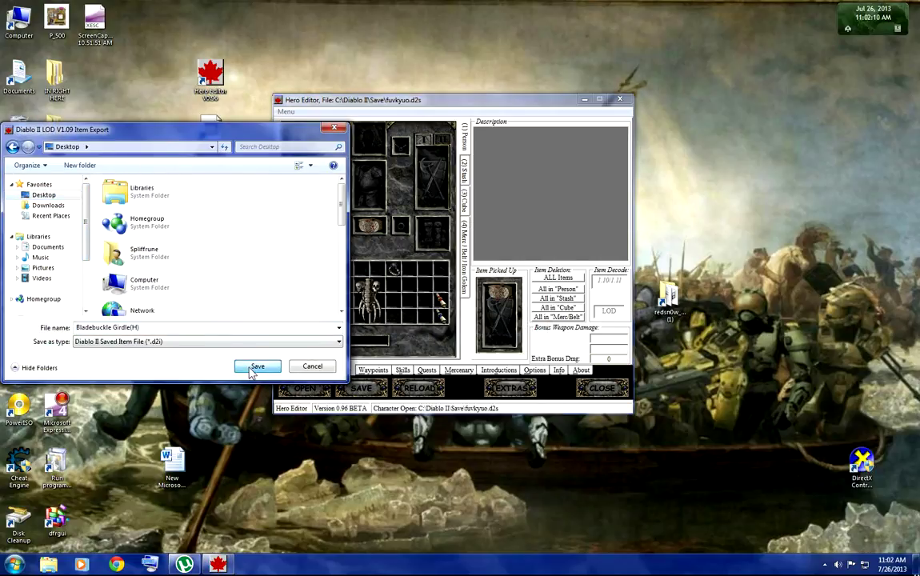
pyautogui.click(254, 367)
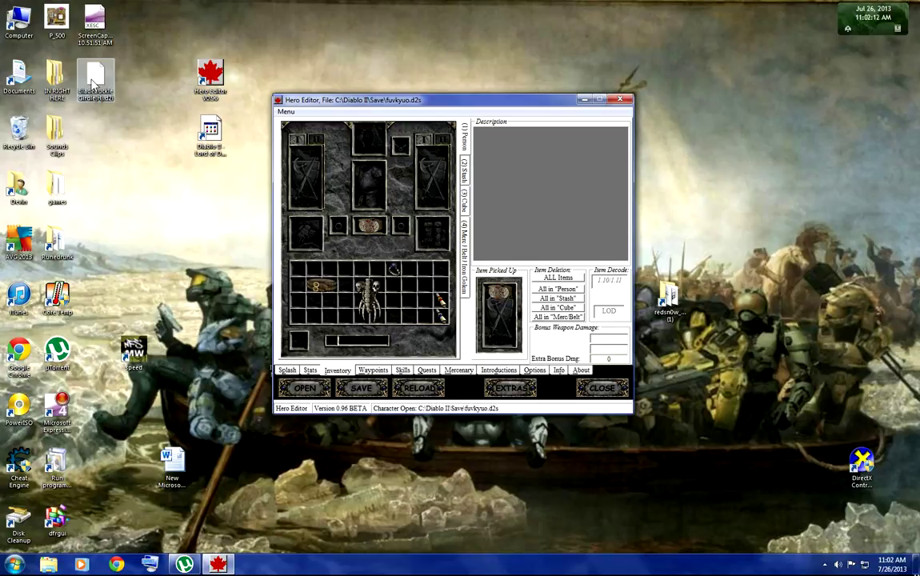
pyautogui.moveTo(362, 227)
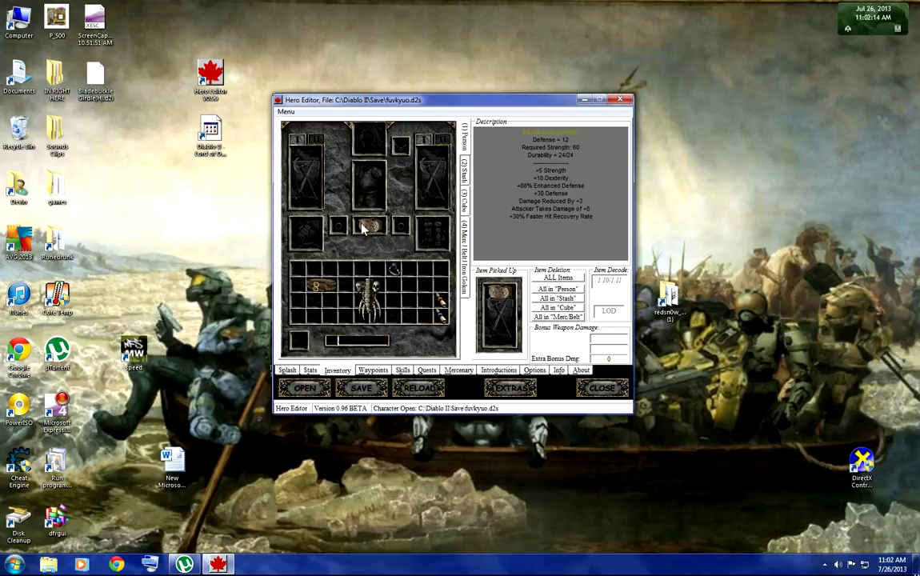
pyautogui.rightClick(377, 192)
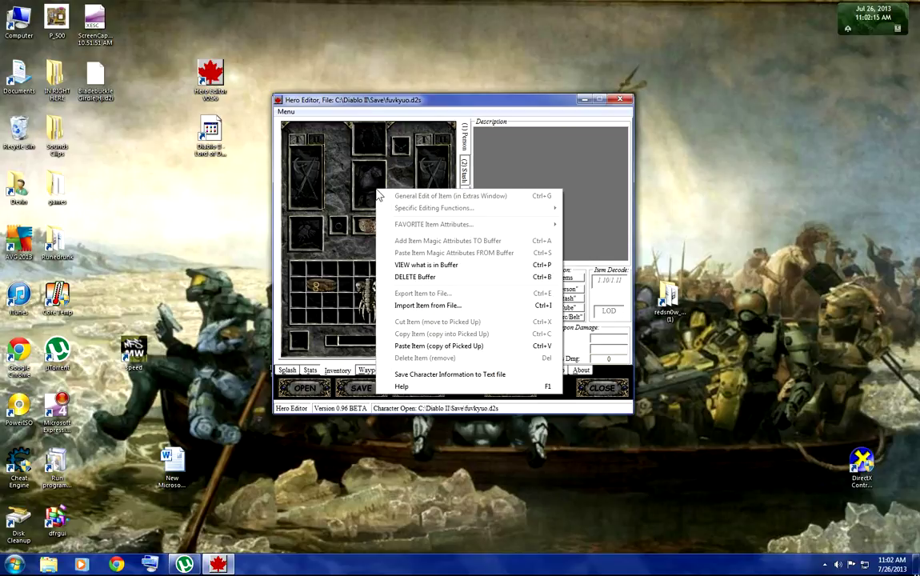
pyautogui.click(362, 256)
# Pick up the Town Portal Scroll from the character's inventory.
pyautogui.moveTo(438, 304)
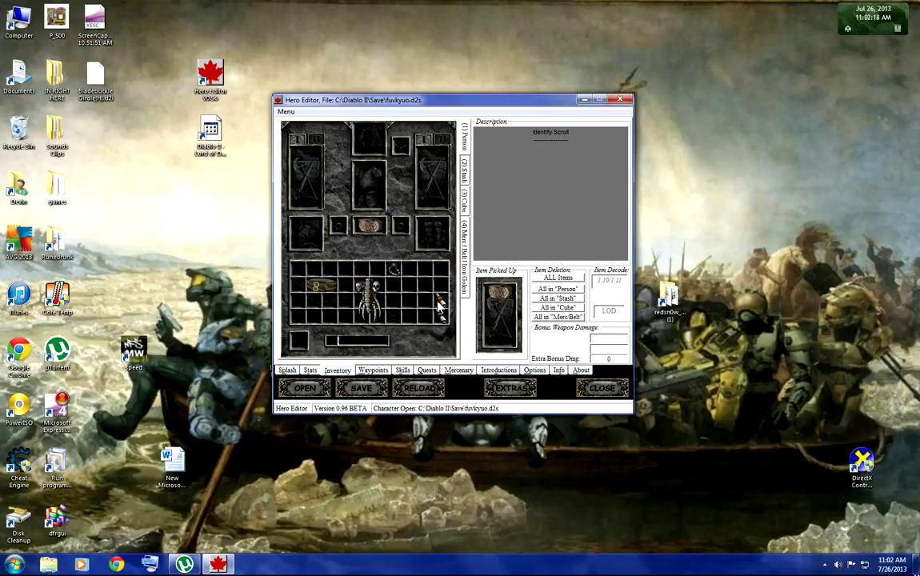
pyautogui.click(442, 313)
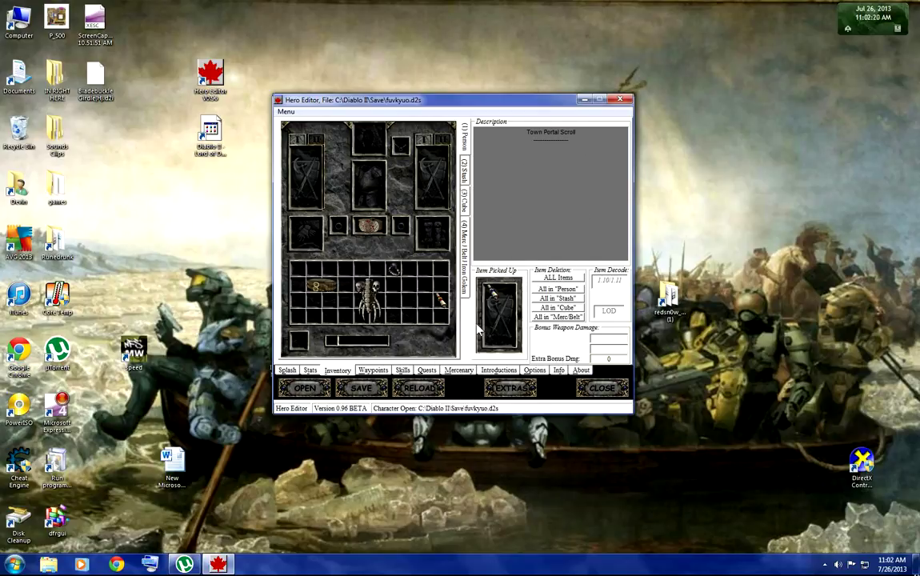
pyautogui.rightClick(371, 272)
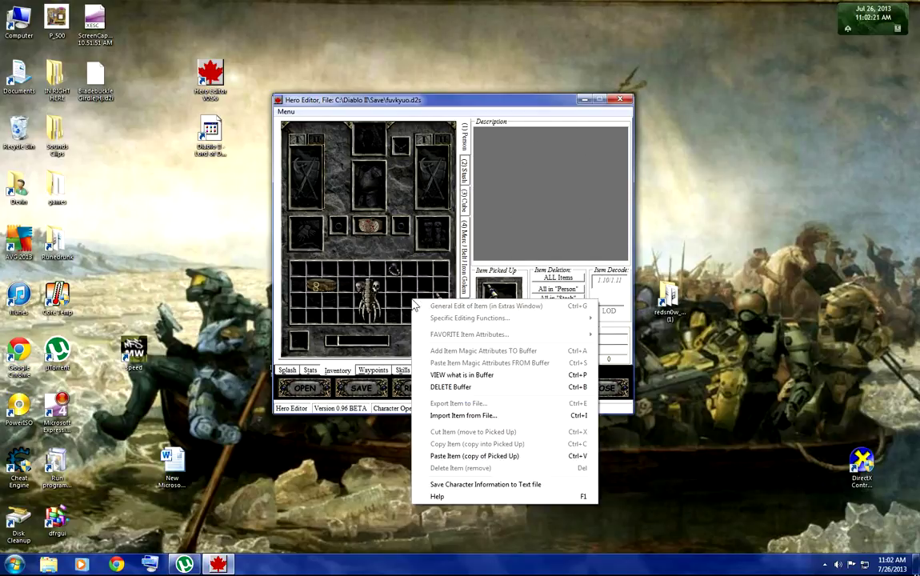
pyautogui.click(446, 416)
pyautogui.click(333, 131)
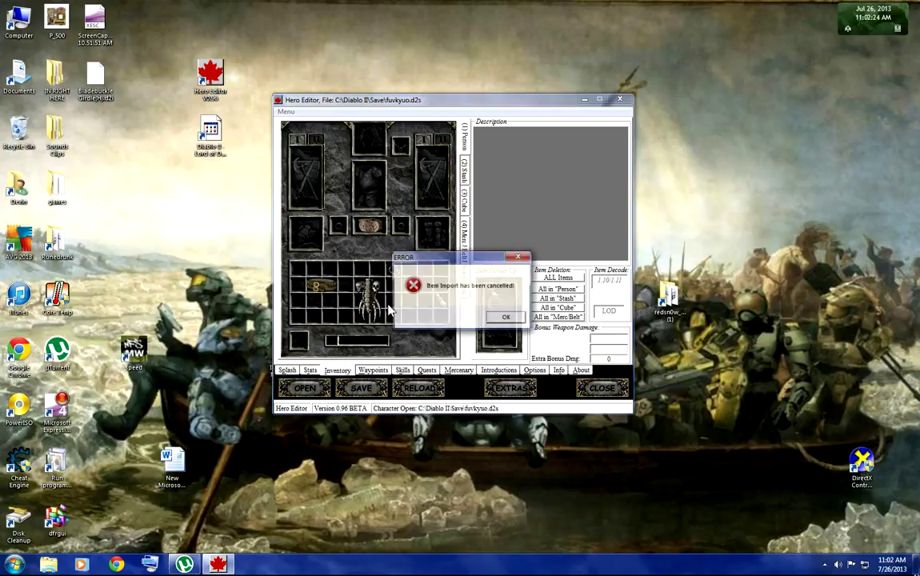
pyautogui.click(502, 317)
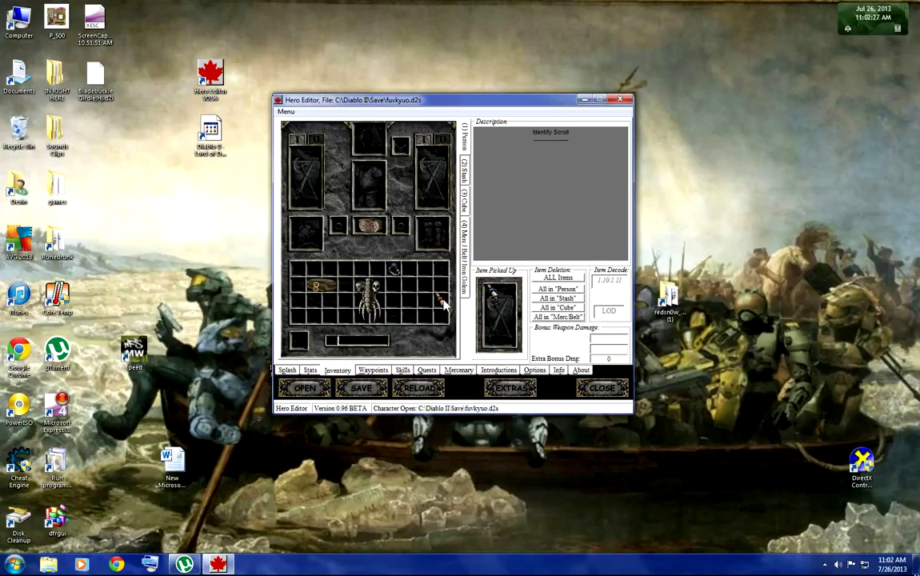
# Create a Perfect Amethyst from the miscellaneous gems in Hero Editor Extras and save it as the picked-up item.
pyautogui.click(527, 389)
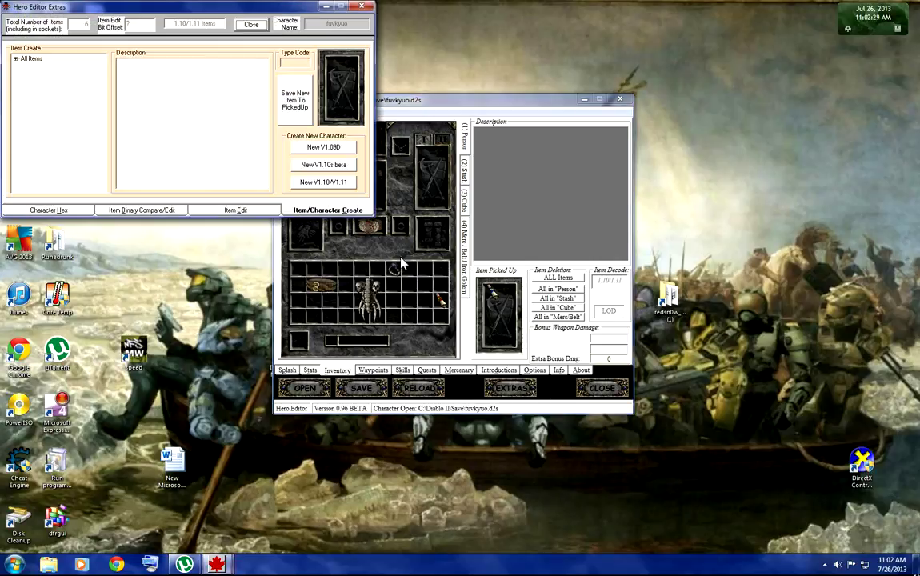
pyautogui.moveTo(165, 12); pyautogui.dragTo(297, 106)
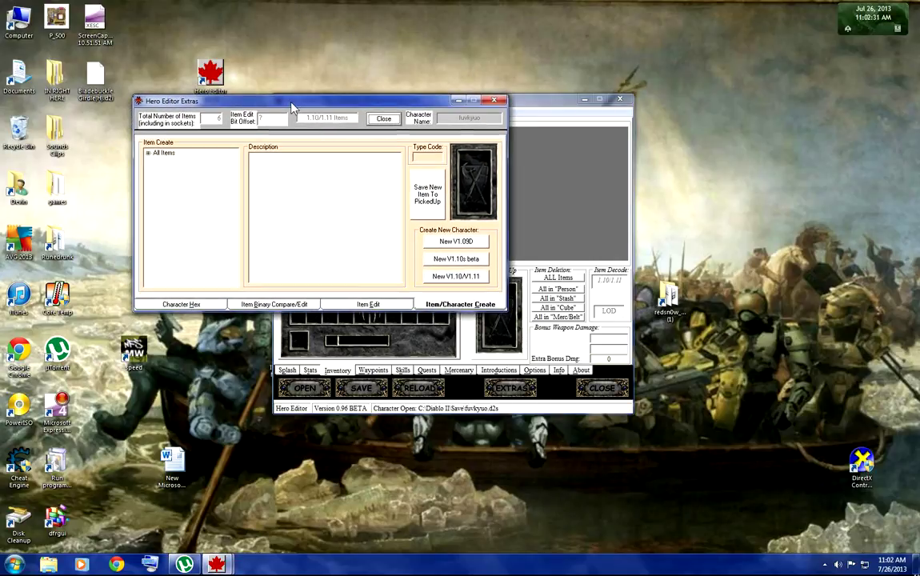
pyautogui.click(148, 154)
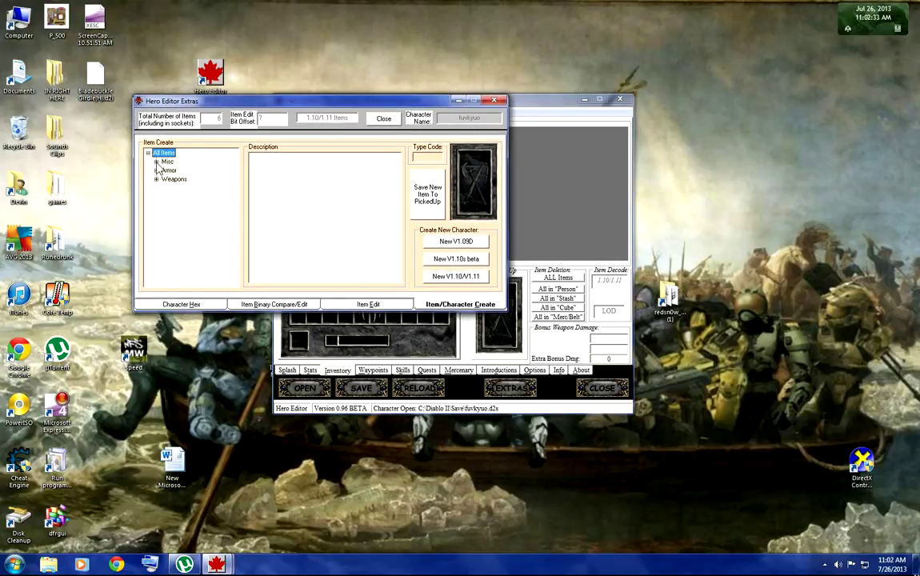
pyautogui.click(157, 163)
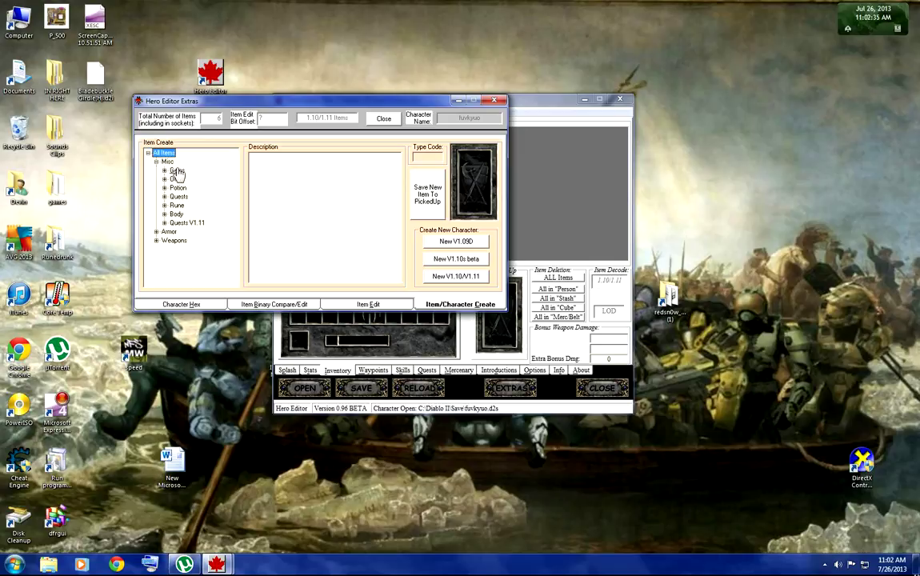
pyautogui.click(164, 170)
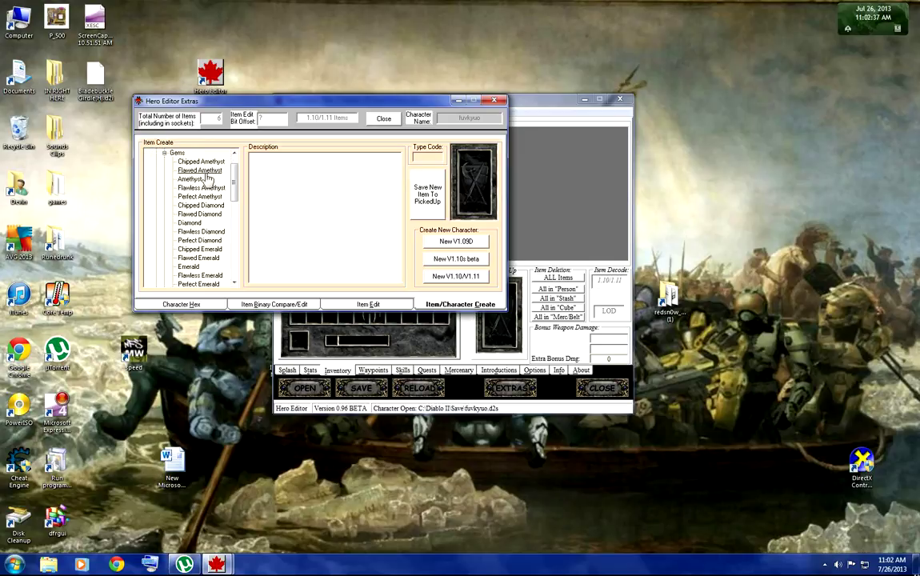
pyautogui.click(200, 196)
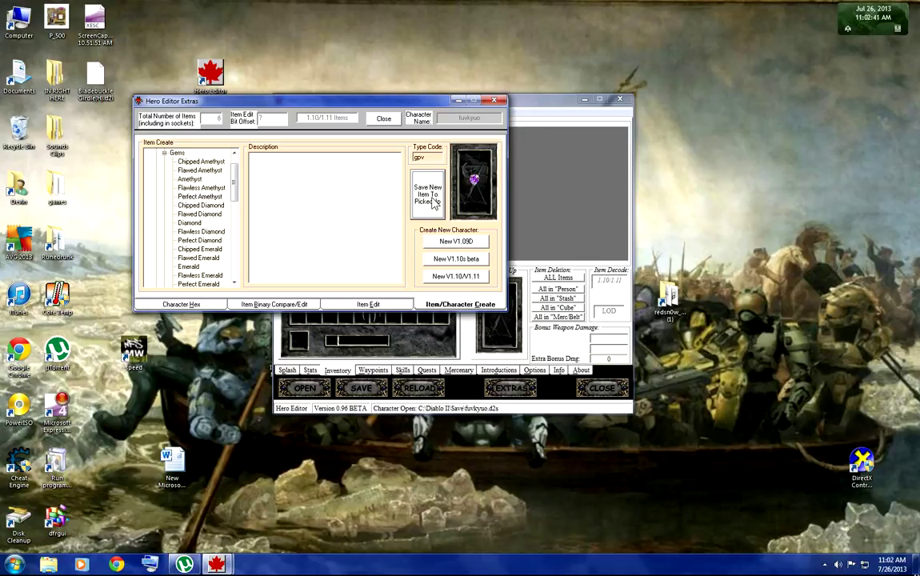
pyautogui.click(213, 197)
pyautogui.click(429, 203)
# Place eight Perfect Amethysts in the character's stash as a block two columns wide and four rows high in its lower-right corner.
pyautogui.click(493, 313)
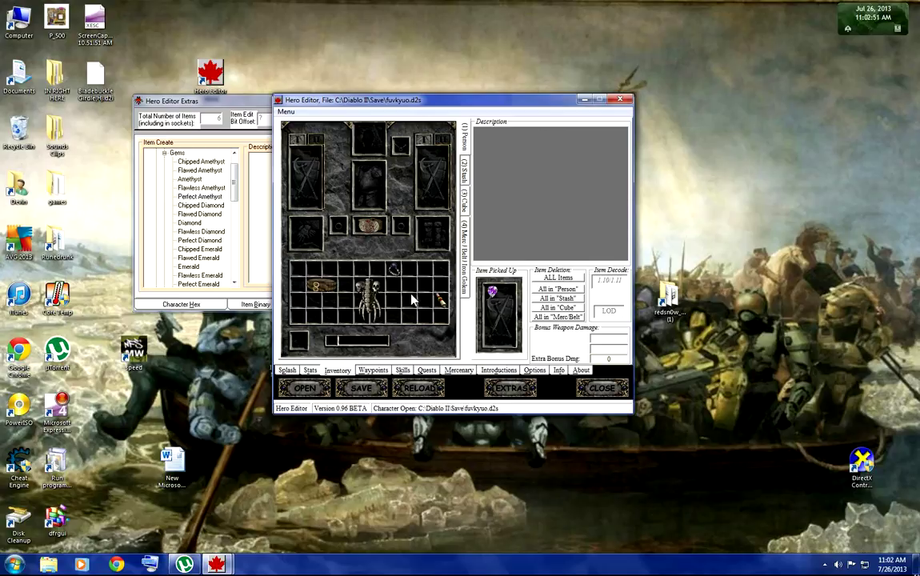
pyautogui.click(466, 180)
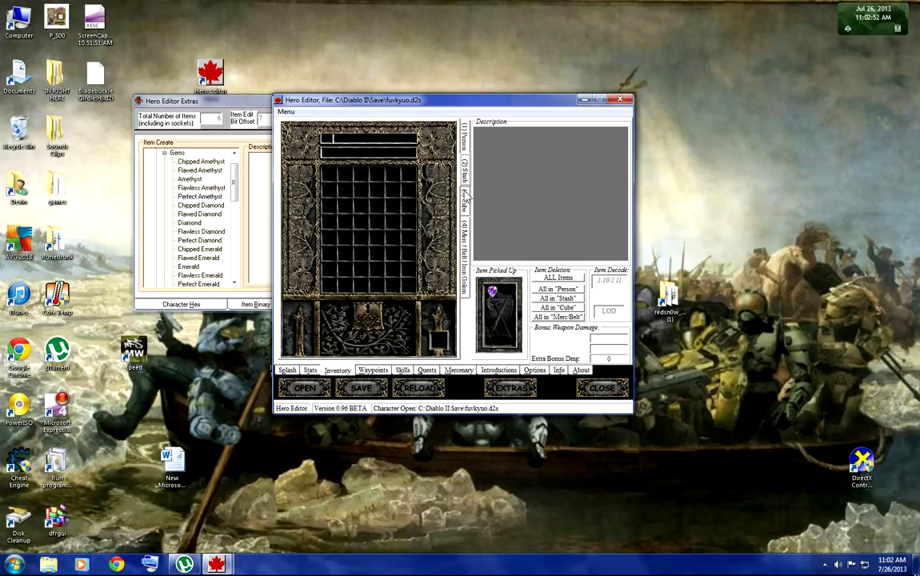
pyautogui.click(467, 183)
pyautogui.click(410, 284)
pyautogui.click(408, 269)
pyautogui.click(393, 284)
pyautogui.click(392, 268)
pyautogui.click(406, 251)
pyautogui.click(408, 237)
pyautogui.click(393, 236)
pyautogui.click(408, 253)
pyautogui.click(393, 252)
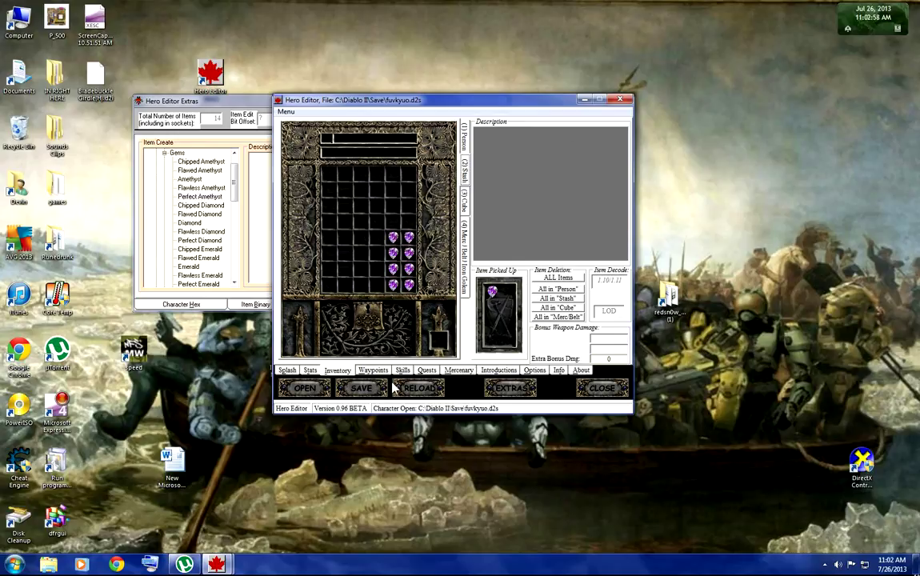
# Switch the item creation list from gems to potions and preview the antidote, elixir, healing and mana potions.
pyautogui.click(194, 265)
pyautogui.doubleClick(173, 153)
pyautogui.click(164, 187)
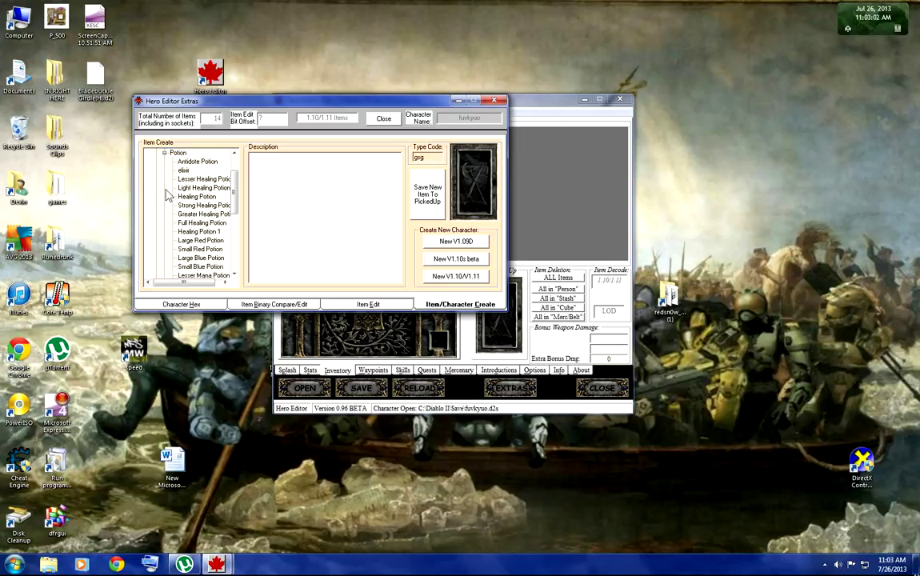
pyautogui.click(206, 213)
pyautogui.click(201, 222)
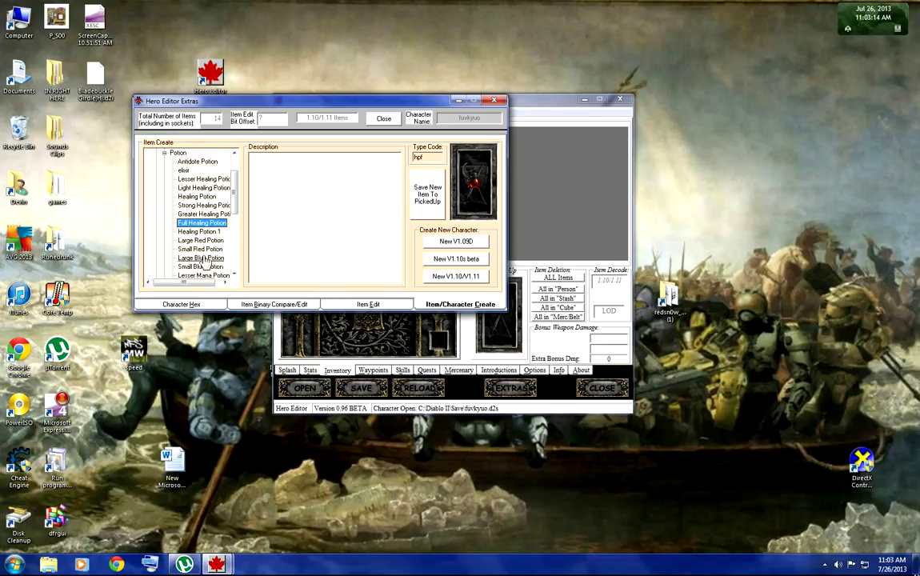
pyautogui.click(202, 188)
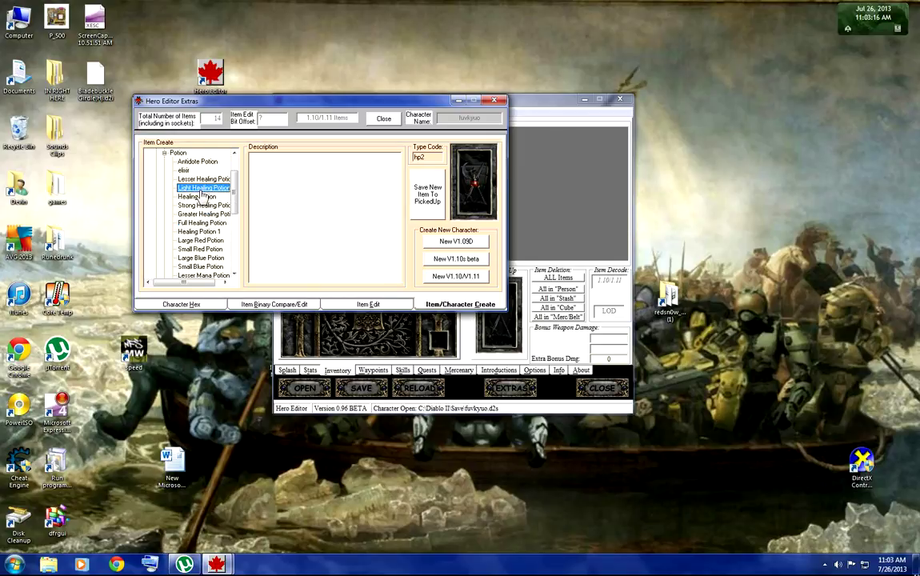
pyautogui.click(197, 180)
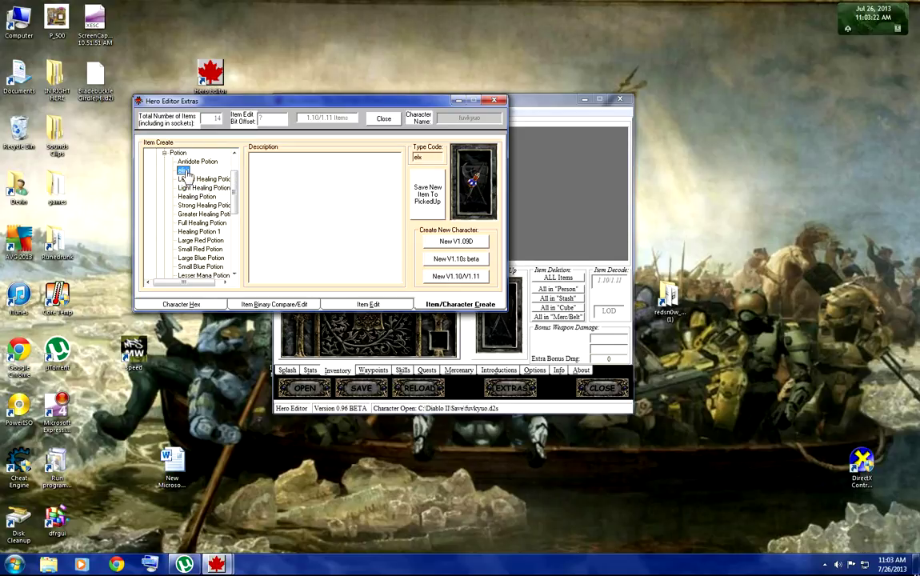
pyautogui.click(192, 163)
pyautogui.click(200, 198)
pyautogui.click(198, 188)
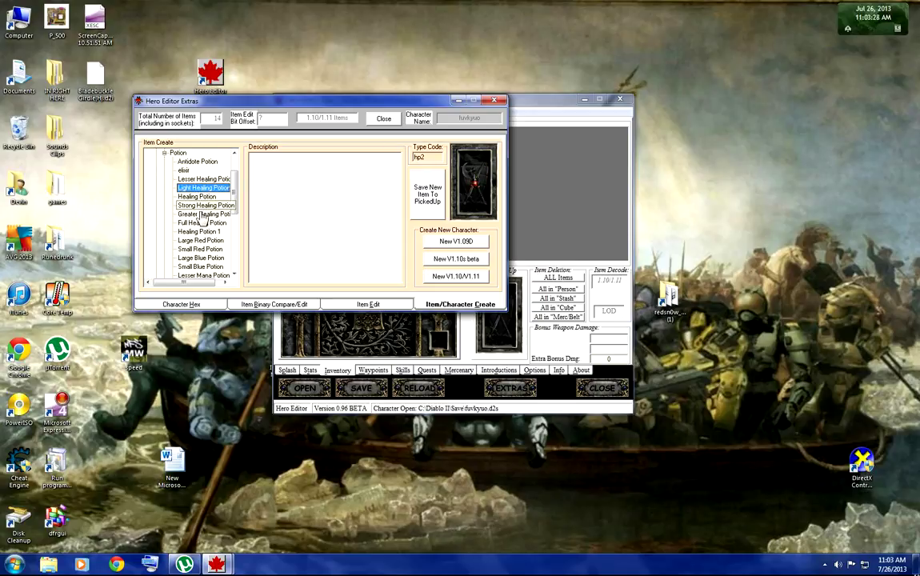
pyautogui.scroll(-1, 206, 239)
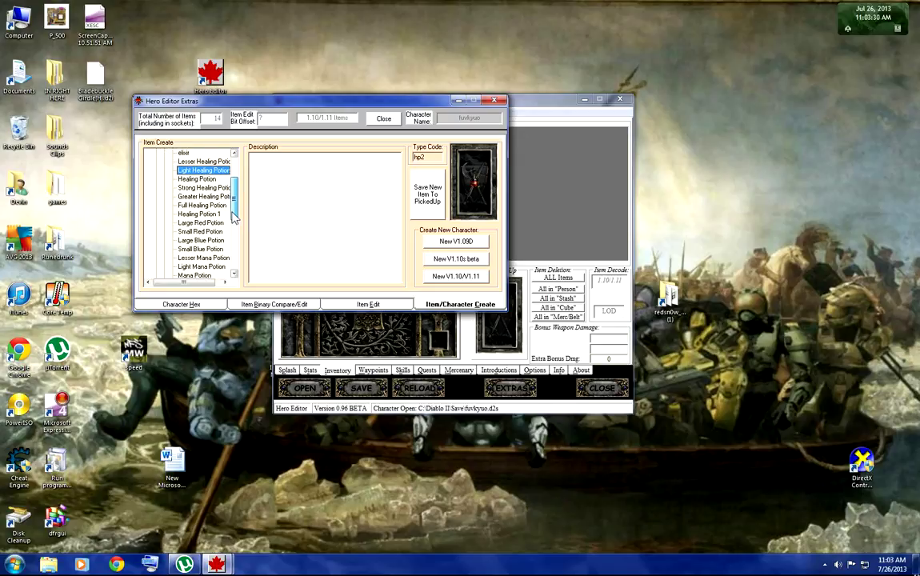
pyautogui.click(206, 259)
pyautogui.press('Down')
pyautogui.press('Down')
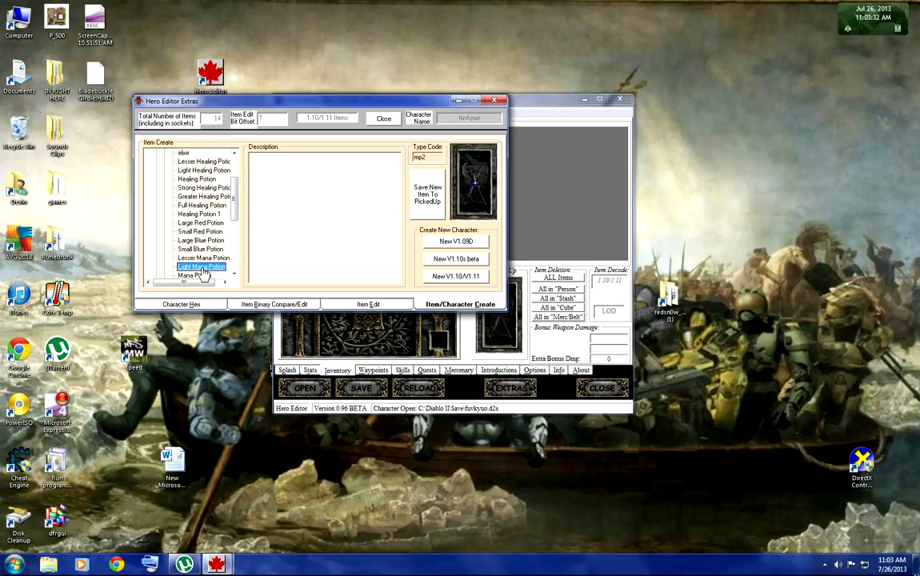
# Create a Full Rejuv Potion and save it as the picked-up item.
pyautogui.scroll(-2, 206, 264)
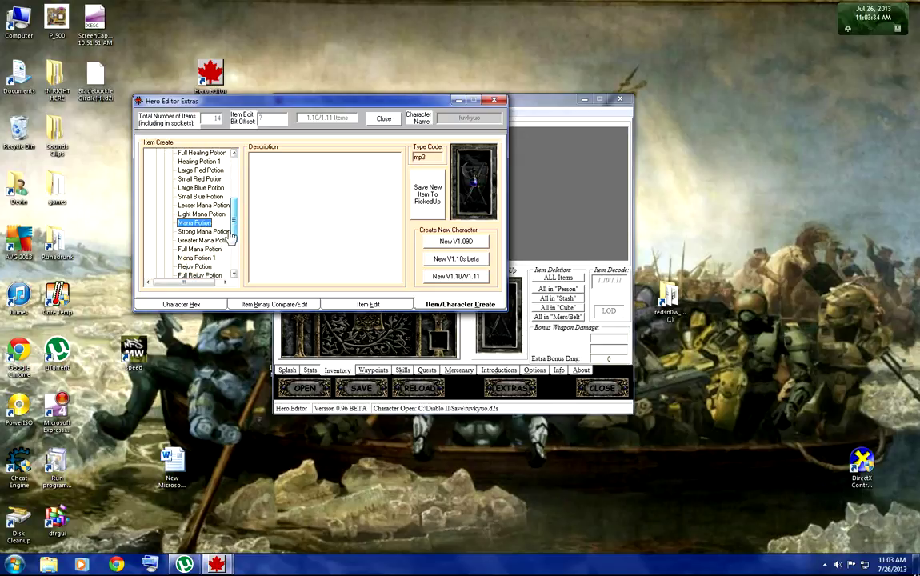
pyautogui.click(212, 276)
pyautogui.click(422, 205)
# Place eight Full Rejuv Potions in the stash, filling two columns of four directly beside the amethysts.
pyautogui.click(430, 316)
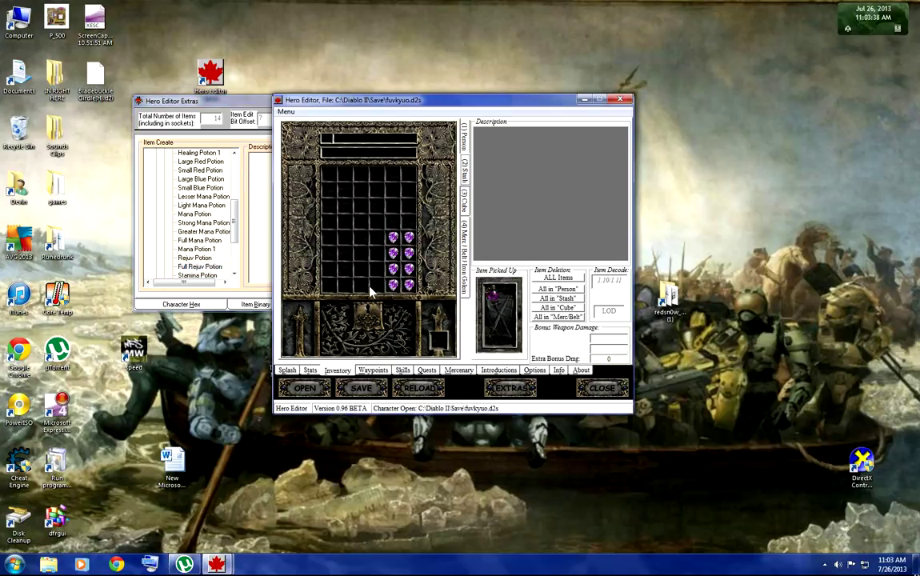
pyautogui.click(376, 285)
pyautogui.click(376, 270)
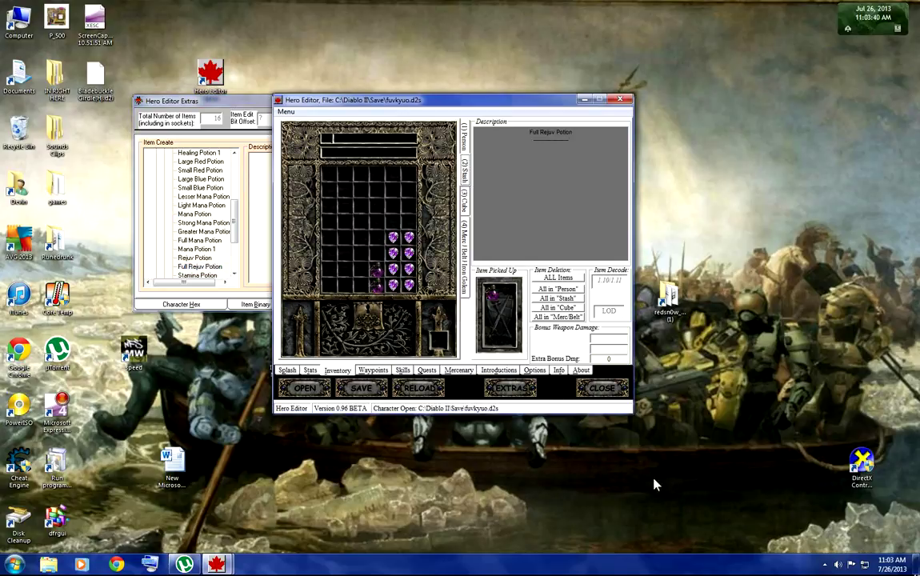
pyautogui.click(375, 249)
pyautogui.click(373, 237)
pyautogui.click(361, 239)
pyautogui.click(361, 271)
pyautogui.click(361, 286)
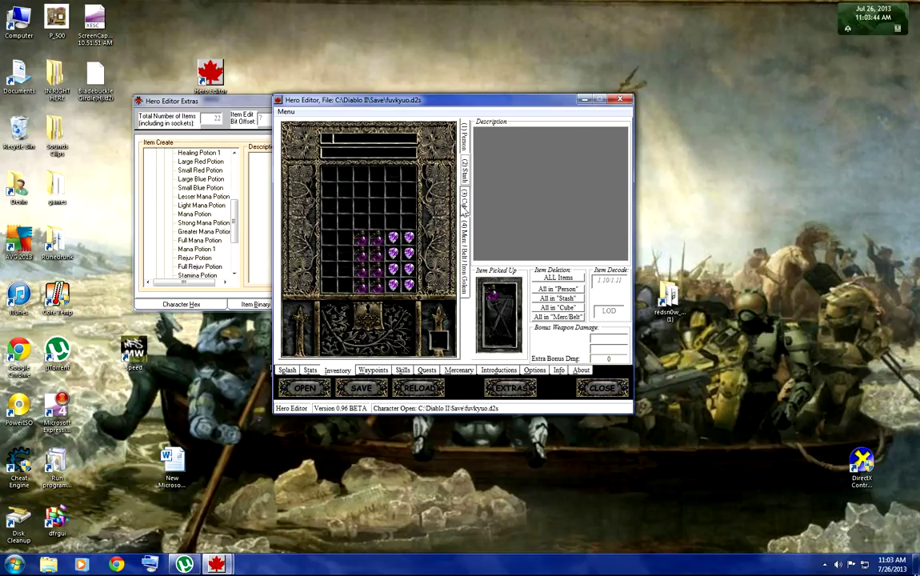
# Fill the belt's four-by-four grid with sixteen Full Rejuv Potions, and return to the character's personal inventory.
pyautogui.click(463, 142)
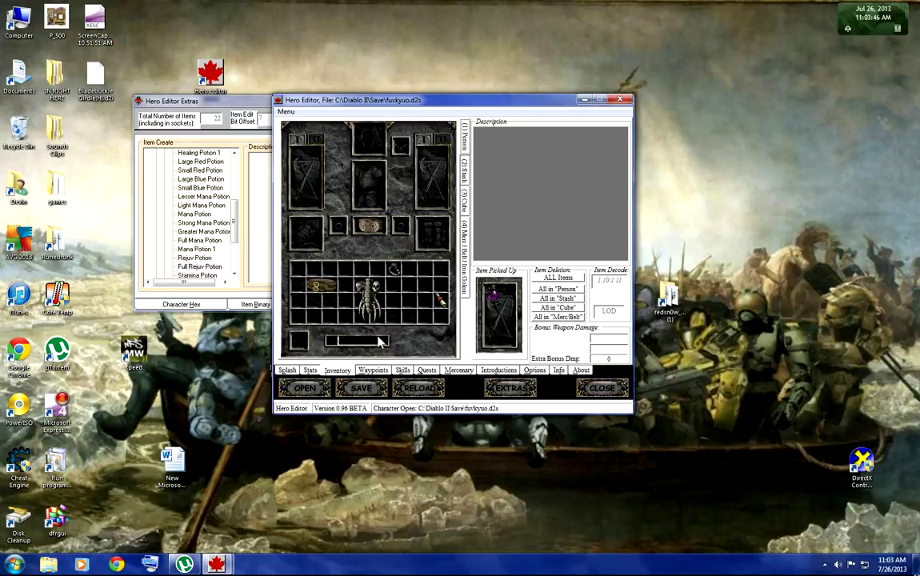
pyautogui.click(431, 188)
pyautogui.click(466, 227)
pyautogui.click(347, 317)
pyautogui.click(346, 301)
pyautogui.click(354, 284)
pyautogui.click(349, 269)
pyautogui.click(360, 269)
pyautogui.click(345, 284)
pyautogui.click(361, 300)
pyautogui.click(376, 315)
pyautogui.click(376, 299)
pyautogui.click(376, 283)
pyautogui.click(391, 268)
pyautogui.click(393, 284)
pyautogui.click(377, 269)
pyautogui.click(392, 316)
pyautogui.click(393, 300)
pyautogui.click(464, 172)
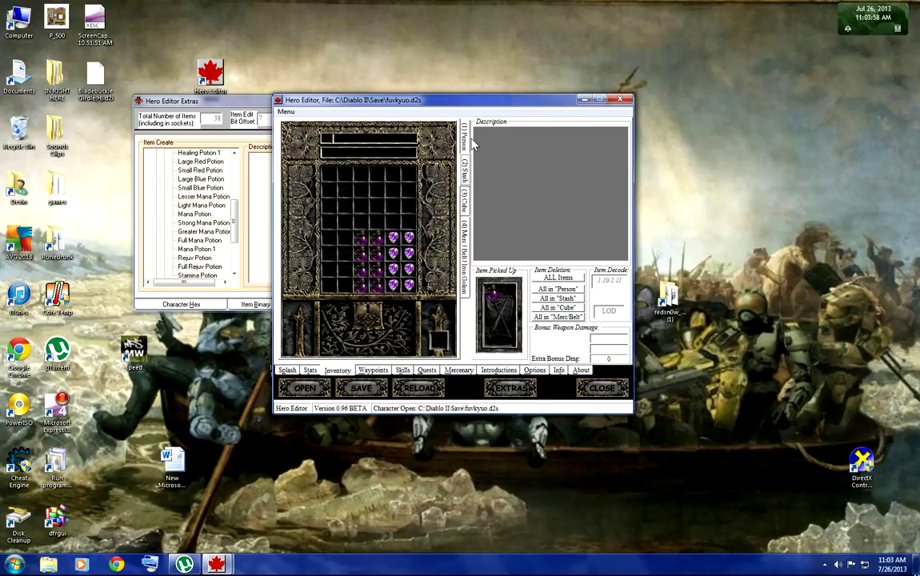
pyautogui.click(464, 140)
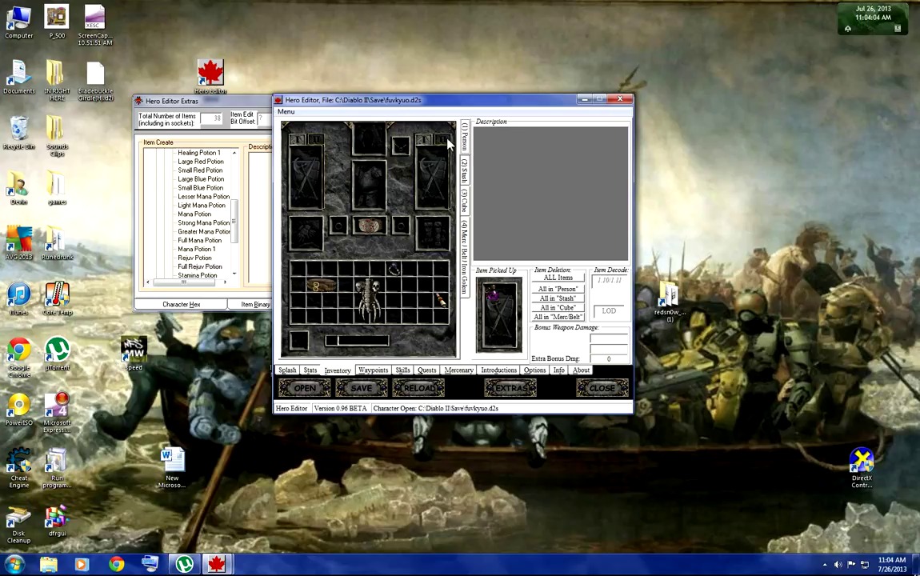
# Activate all waypoints for Acts I to V in Normal, Nightmare and Hell modes.
pyautogui.click(373, 370)
pyautogui.click(288, 133)
pyautogui.click(406, 133)
pyautogui.click(525, 133)
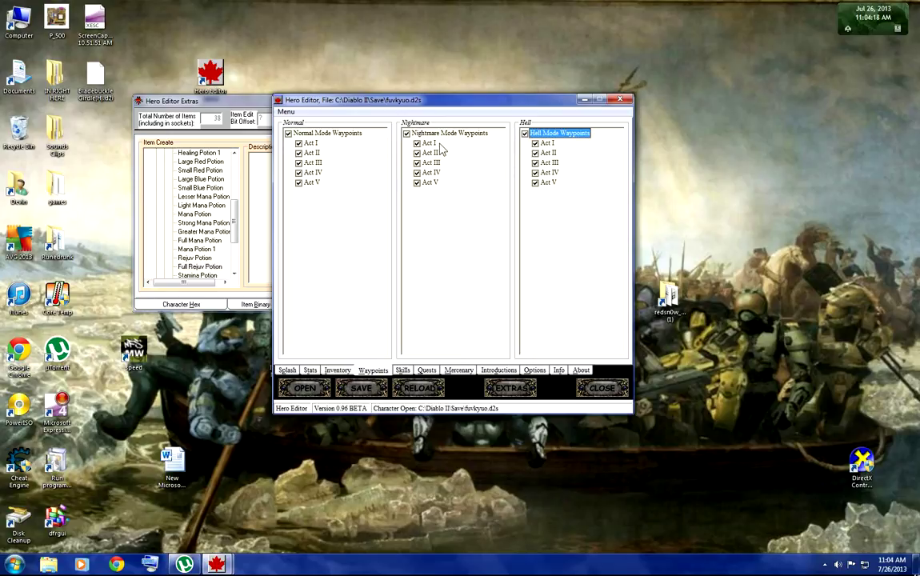
# Set the remaining skill points to 99 and apply level 99 to every skill.
pyautogui.click(403, 370)
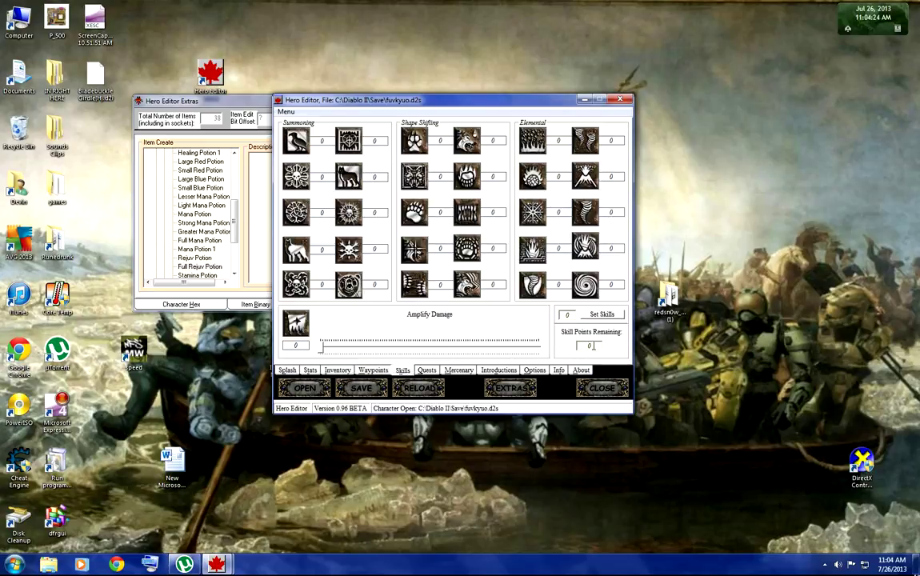
pyautogui.write('9969')
pyautogui.click(602, 314)
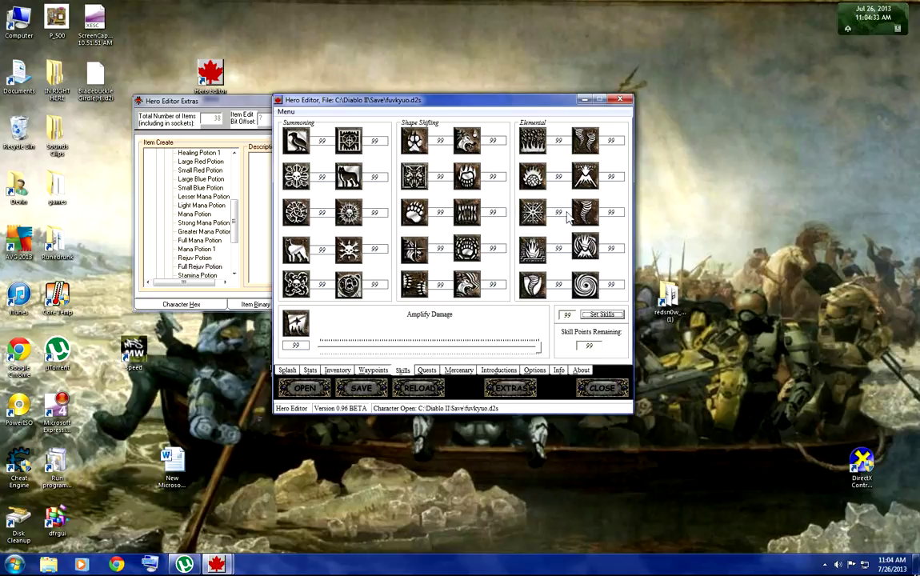
pyautogui.doubleClick(566, 315)
pyautogui.write('2')
pyautogui.write('9')
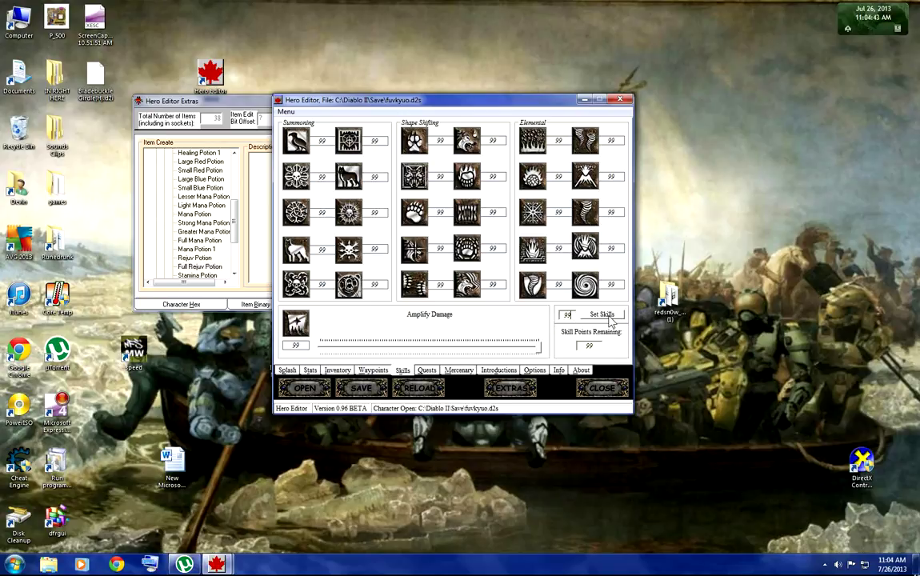
pyautogui.click(605, 315)
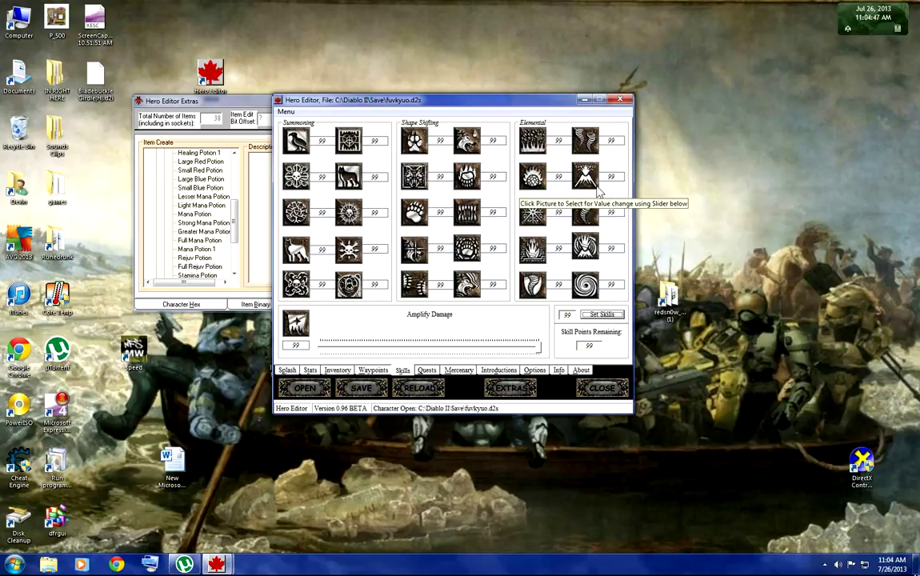
# Set the remaining skill points to 0.
pyautogui.click(590, 345)
pyautogui.moveTo(595, 346); pyautogui.dragTo(580, 352)
pyautogui.write('0')
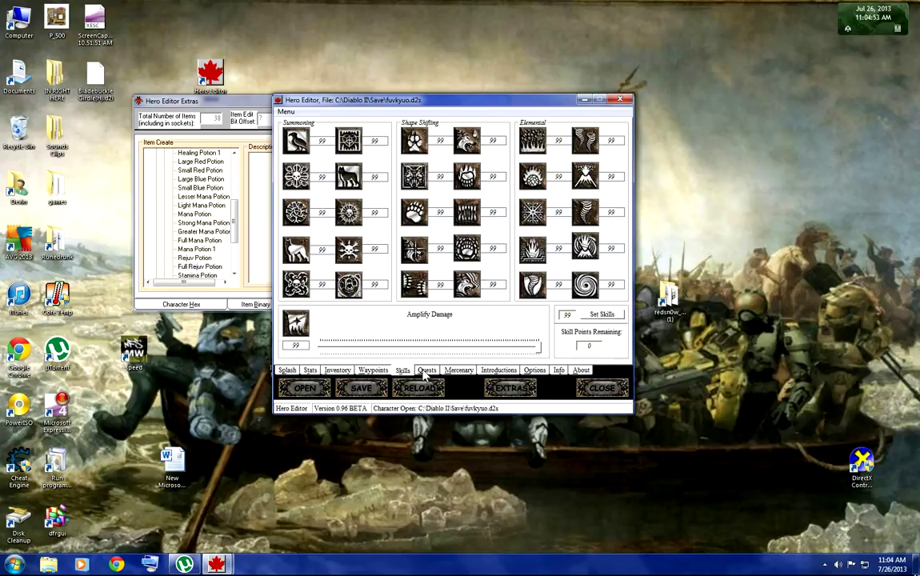
# Examine the Normal mode Act I quests, selecting Quest IV and Quest V to view their details.
pyautogui.click(425, 371)
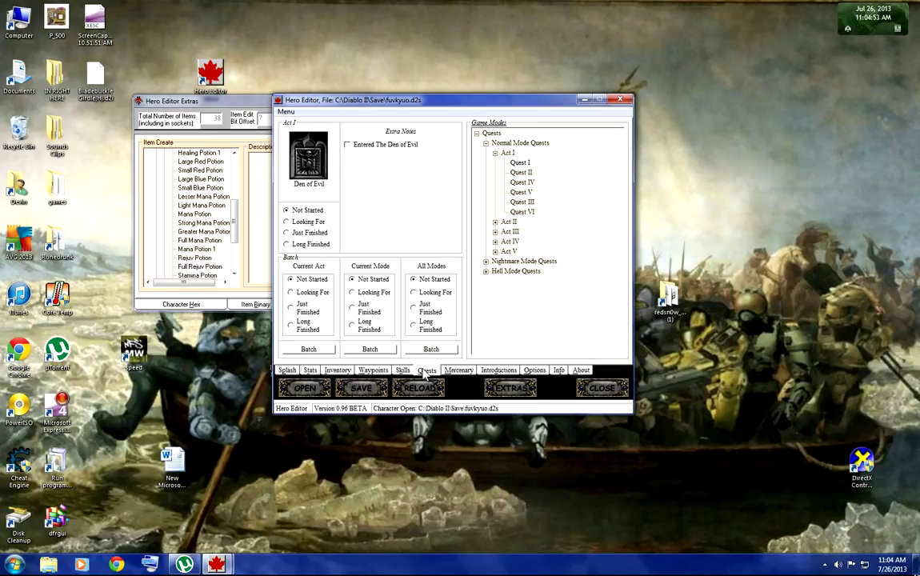
pyautogui.click(524, 192)
pyautogui.click(522, 182)
pyautogui.click(521, 192)
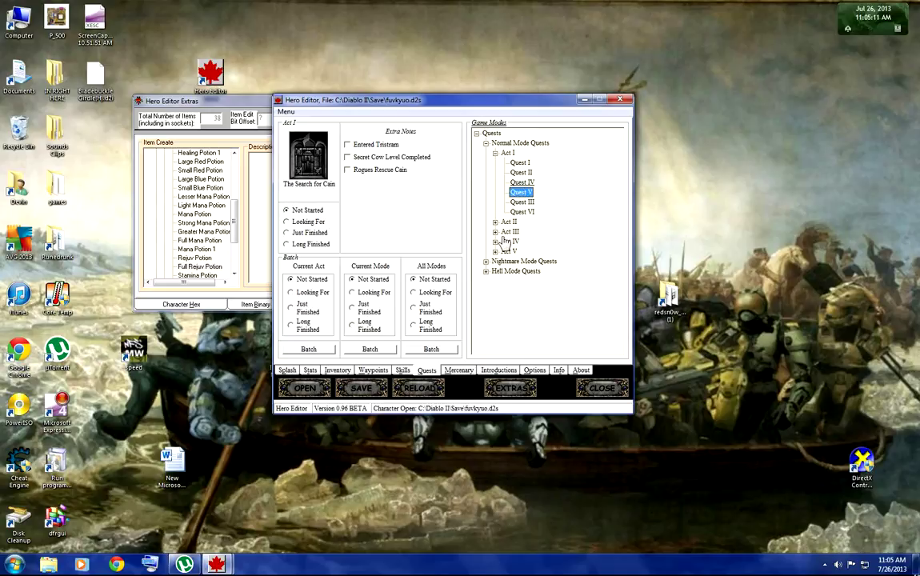
# Make the mercenary alive and set its experience to 9999200.
pyautogui.click(458, 371)
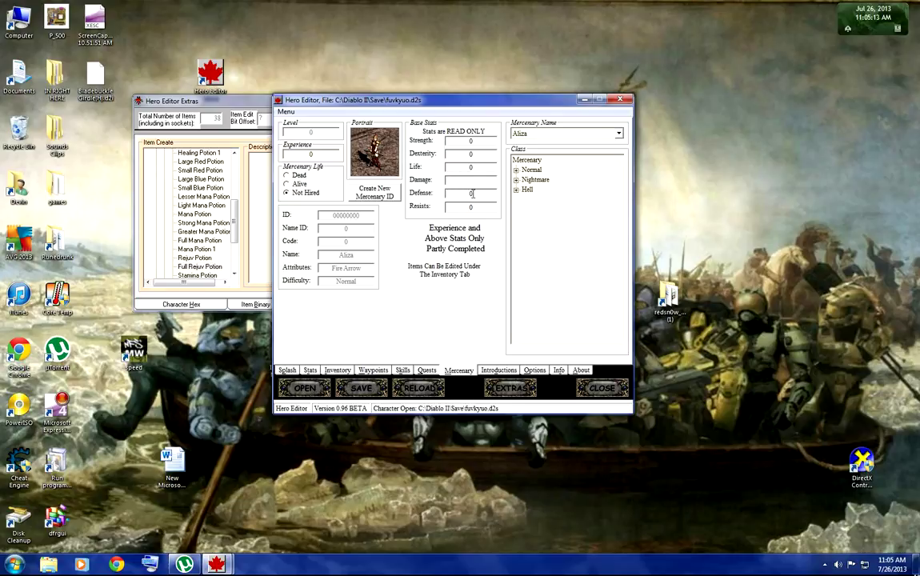
pyautogui.click(287, 183)
pyautogui.click(279, 153)
pyautogui.write('99999200')
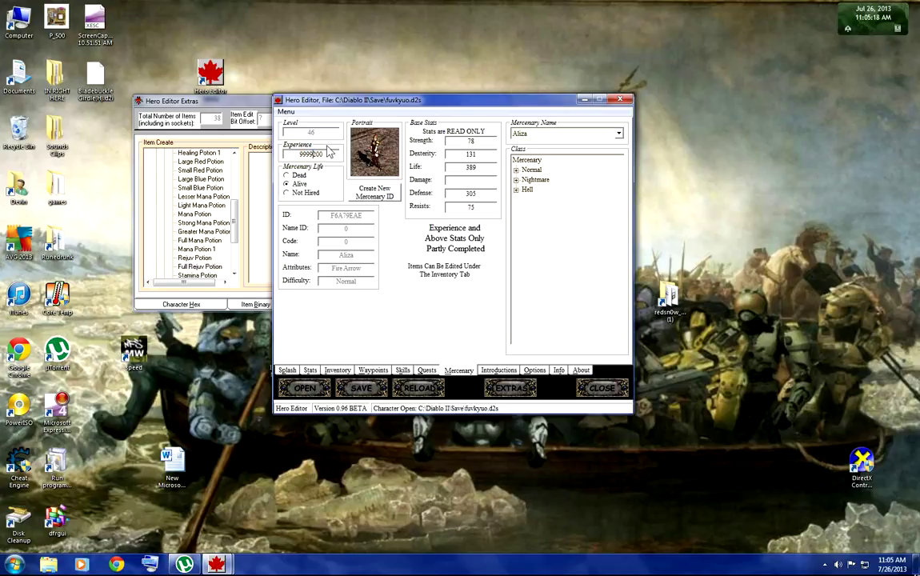
pyautogui.press('BackSpace')
# Change the mercenary to a Normal difficulty Eastern Sorceror with Fire attributes, and choose the name Rhadge.
pyautogui.click(515, 189)
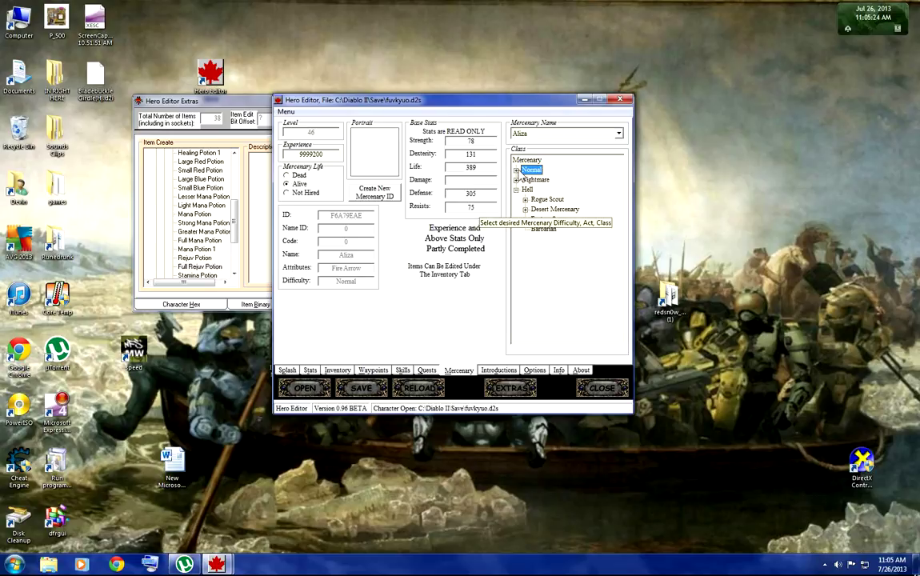
pyautogui.click(516, 169)
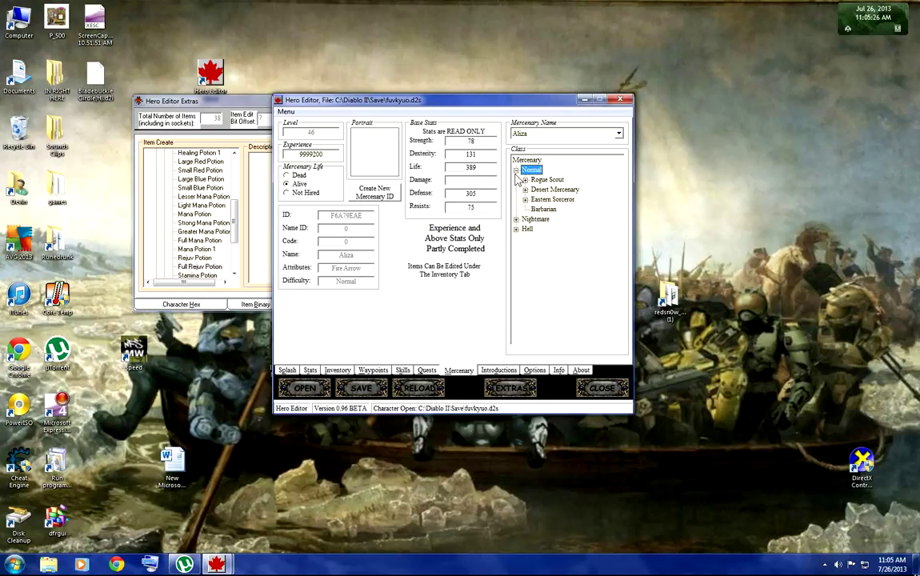
pyautogui.click(525, 179)
pyautogui.click(552, 189)
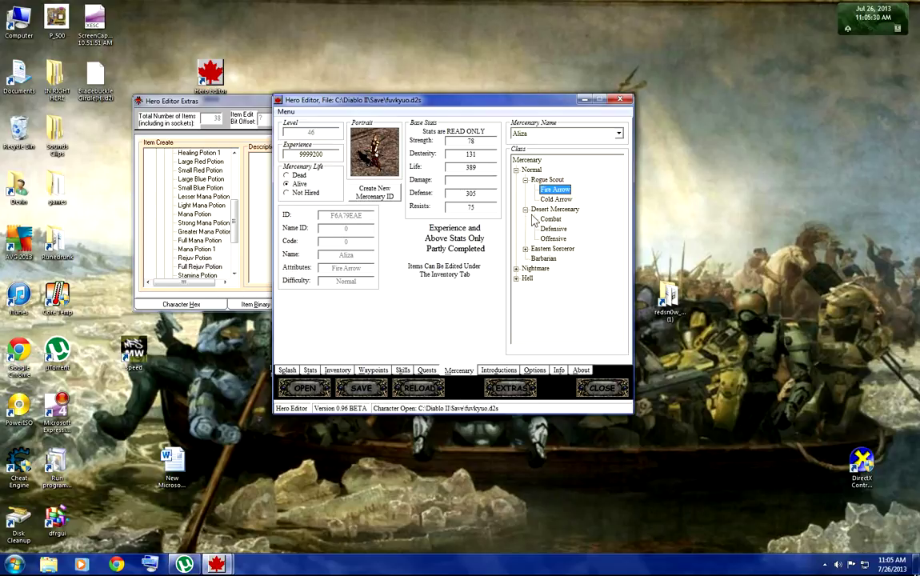
pyautogui.click(525, 219)
pyautogui.click(546, 230)
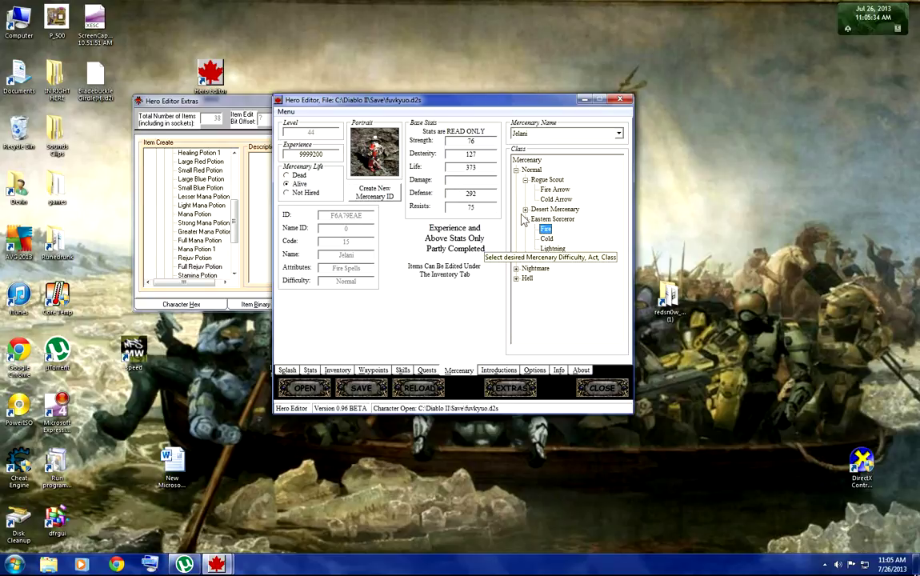
pyautogui.click(519, 133)
pyautogui.scroll(-4, 560, 182)
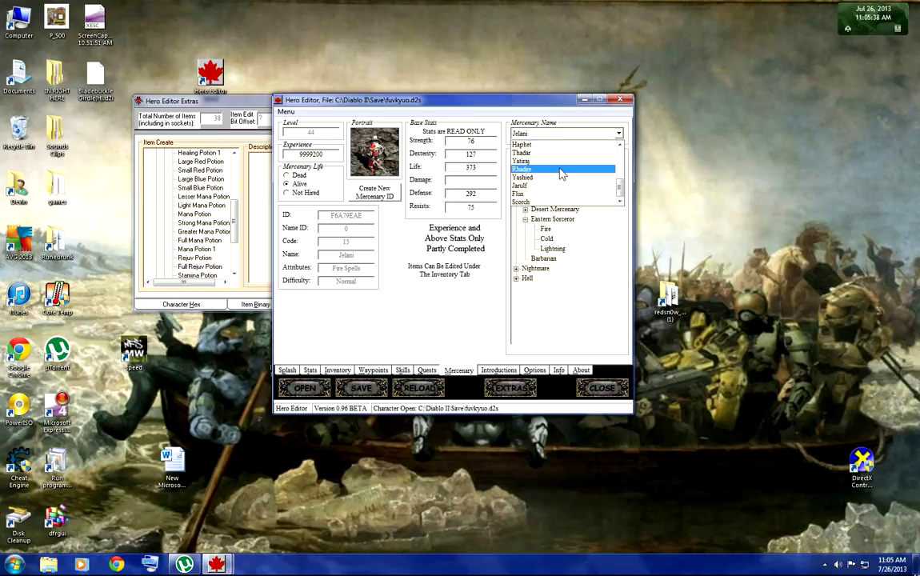
pyautogui.click(561, 175)
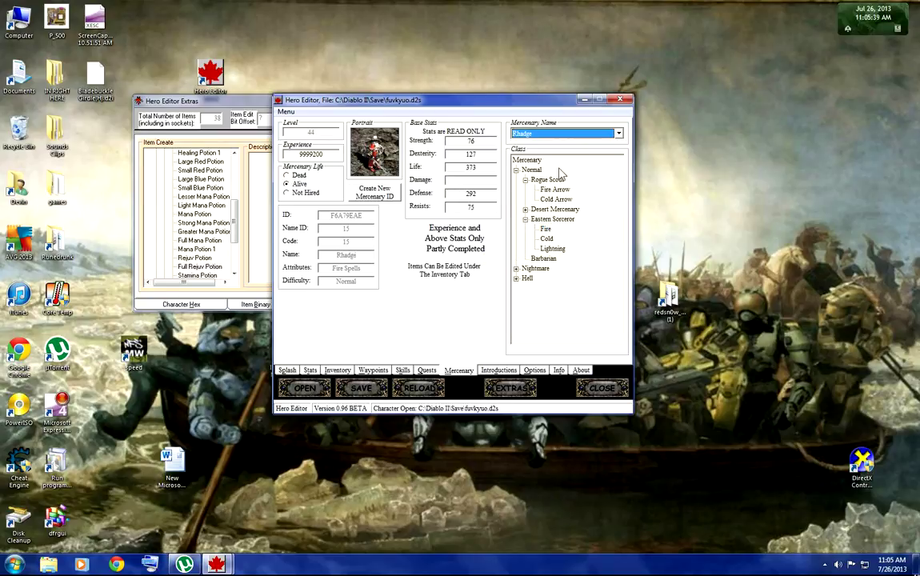
# Mark the Normal, Nightmare and Hell mode introductions as completed.
pyautogui.click(502, 371)
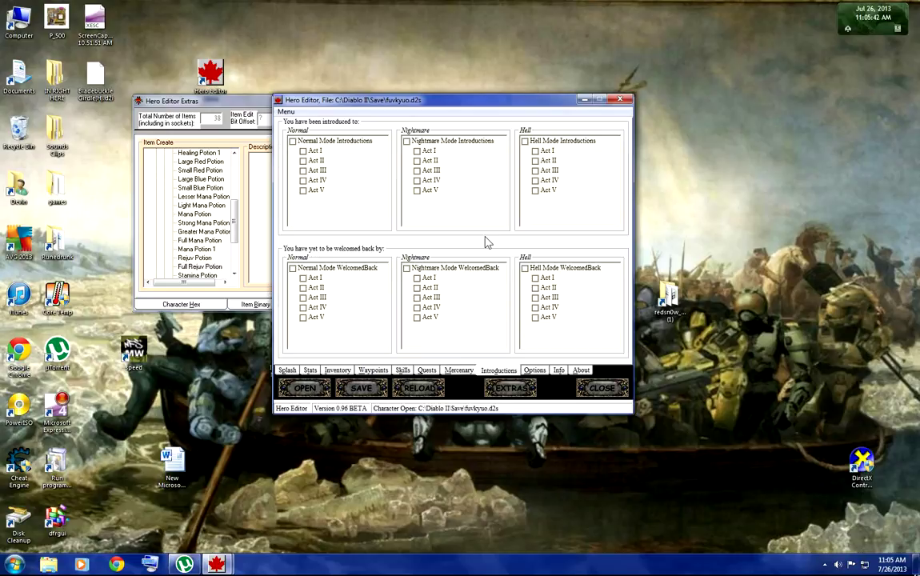
pyautogui.click(311, 142)
pyautogui.click(409, 142)
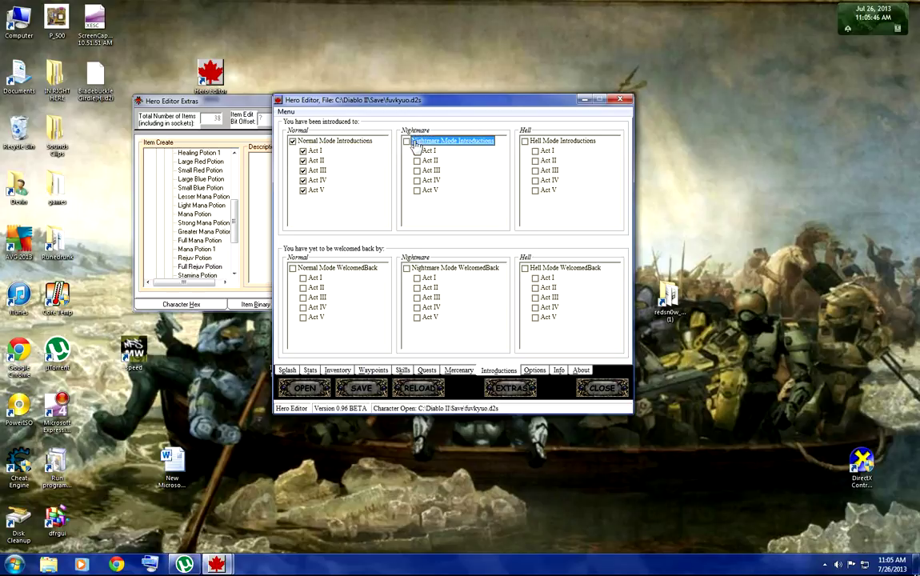
pyautogui.click(523, 144)
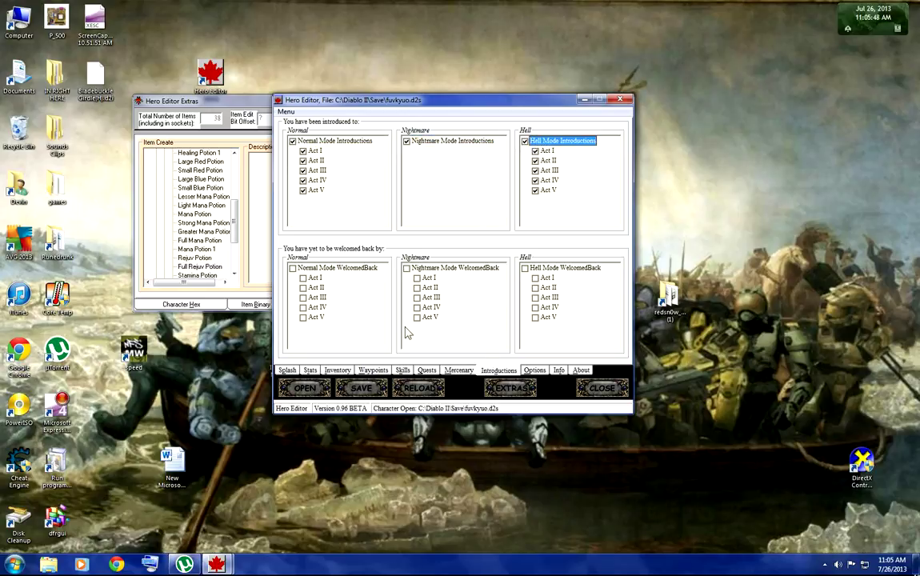
# Review the editor's options and info, and look back over the quests, mercenary, waypoints and inventory.
pyautogui.click(536, 372)
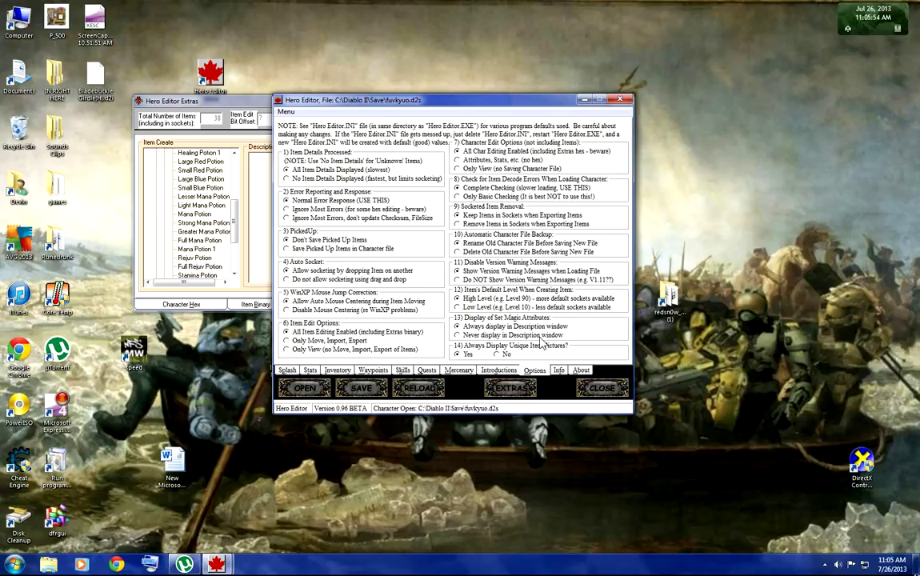
pyautogui.click(558, 371)
pyautogui.click(544, 370)
pyautogui.click(439, 372)
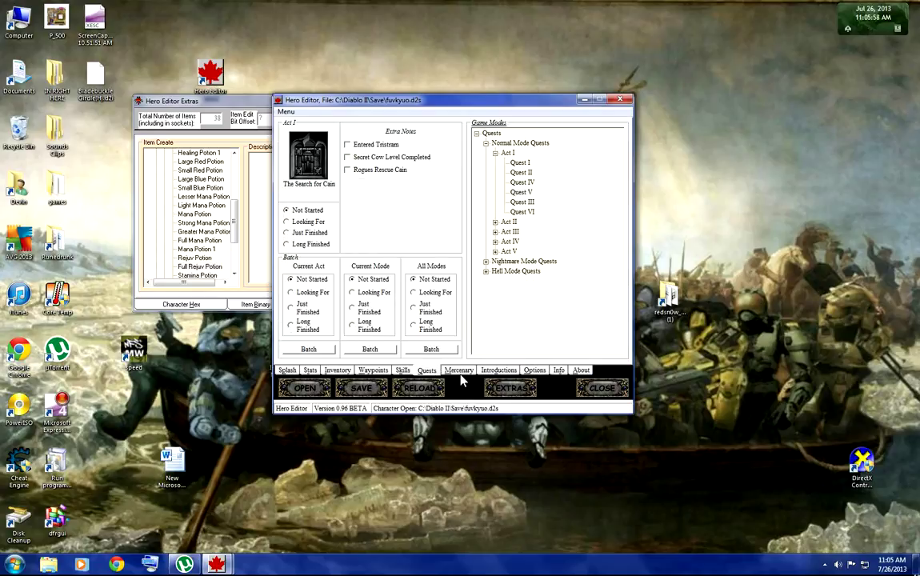
pyautogui.click(459, 370)
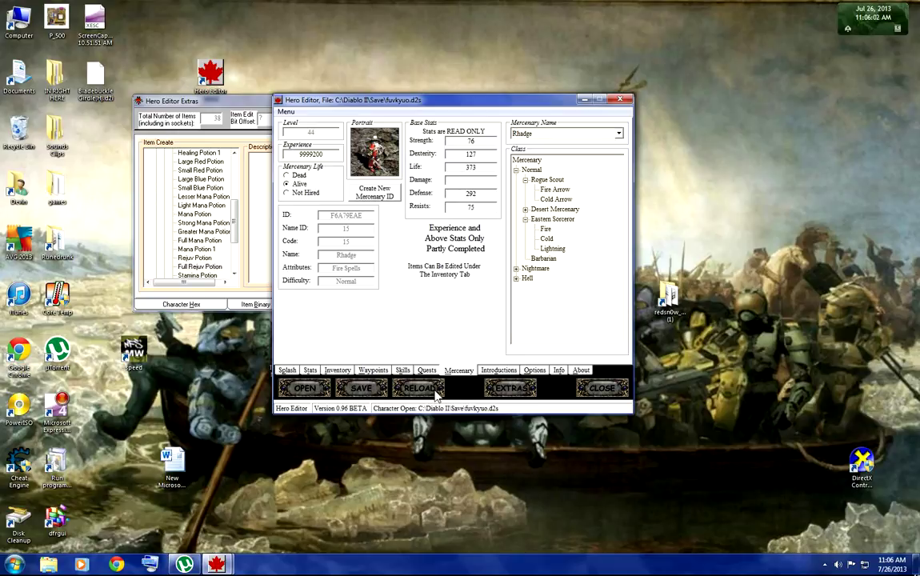
pyautogui.click(364, 370)
pyautogui.click(336, 370)
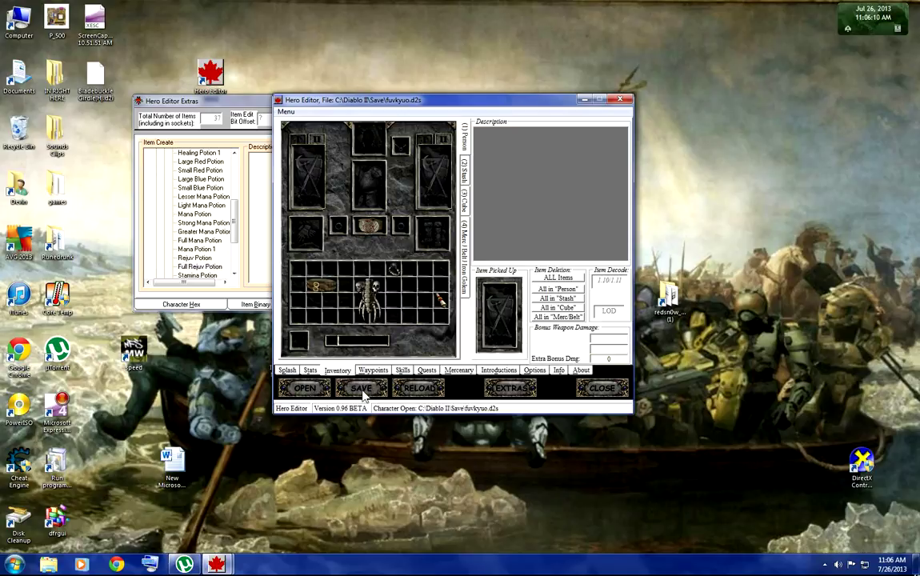
# Show the rename function in the character's stats, dismiss it without renaming, and save the character file.
pyautogui.click(286, 370)
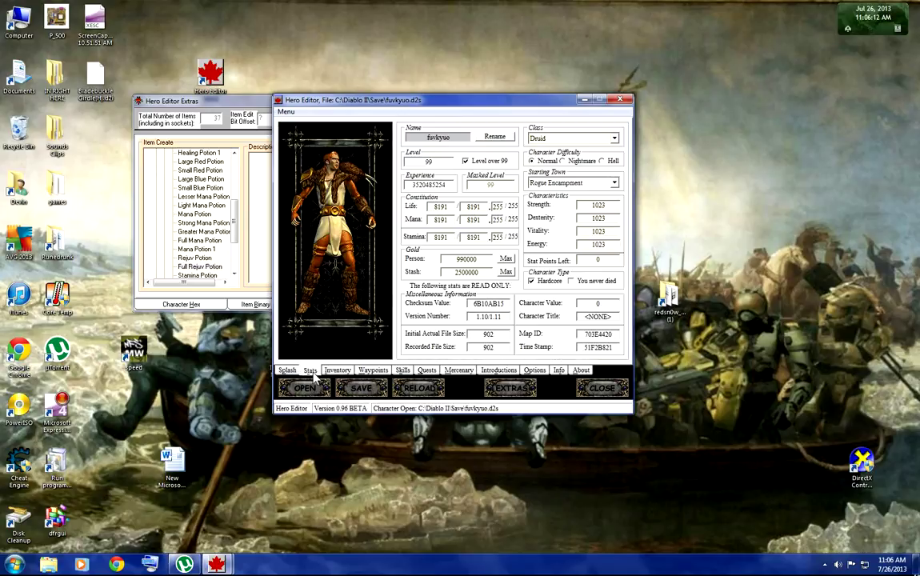
pyautogui.click(505, 139)
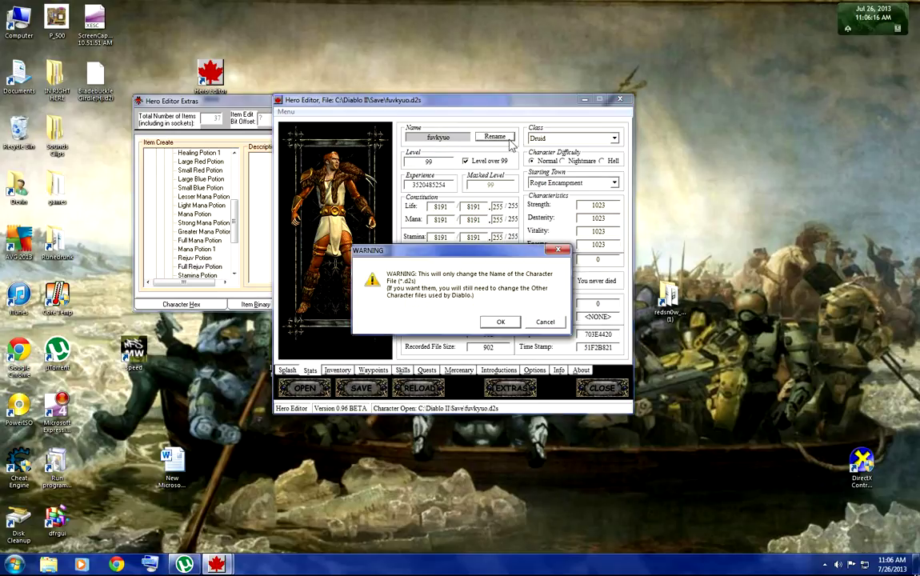
pyautogui.click(563, 252)
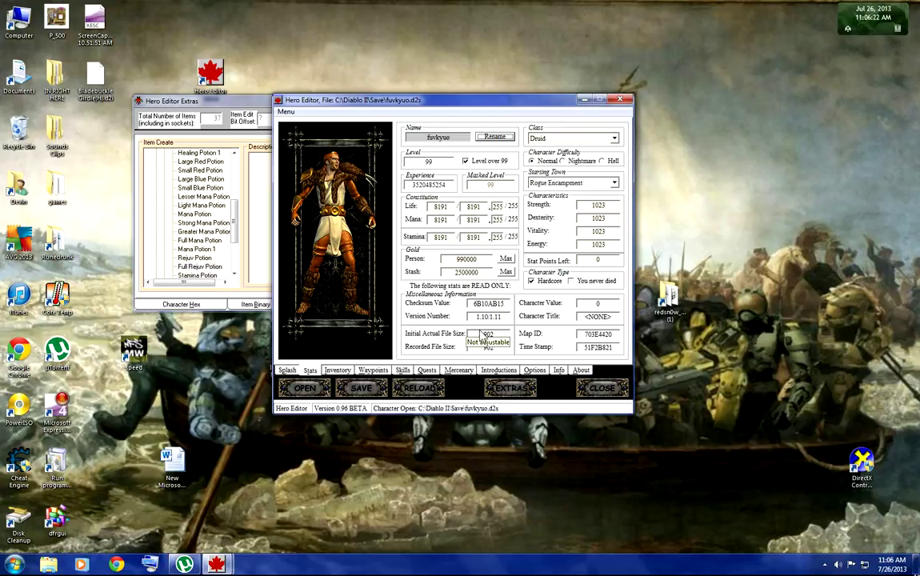
pyautogui.click(360, 389)
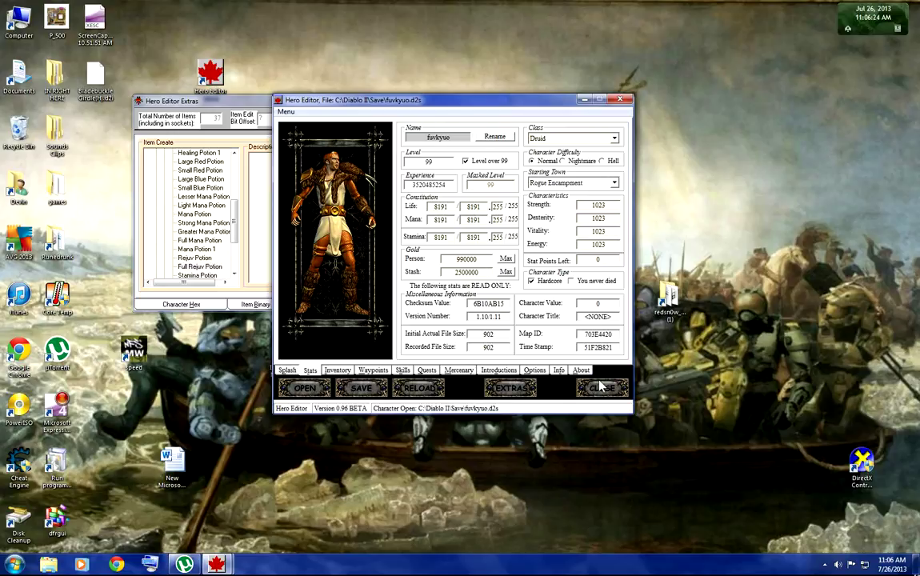
# Open the extras window's item creator and browse its weapon categories, including the Assassin one-handed weapons.
pyautogui.click(515, 390)
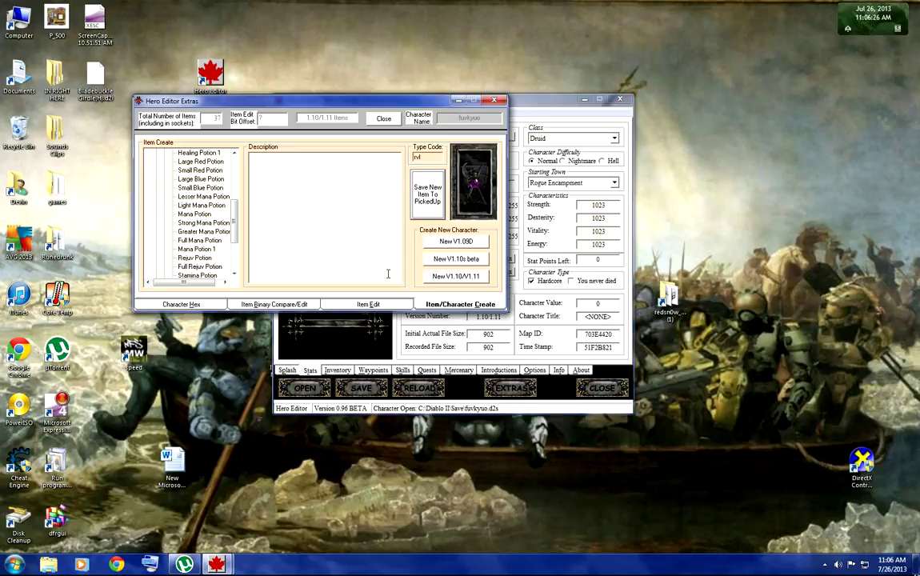
pyautogui.moveTo(234, 212); pyautogui.dragTo(236, 168)
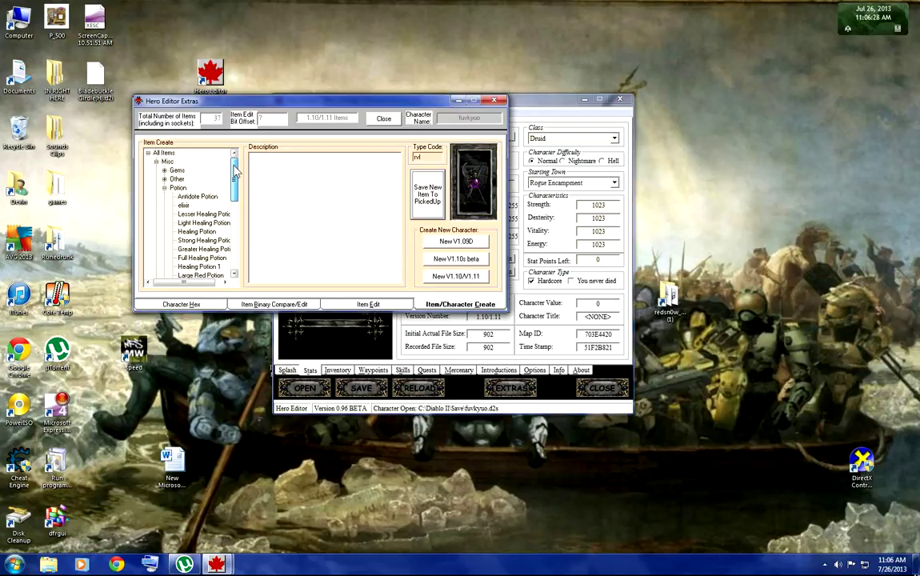
pyautogui.click(156, 161)
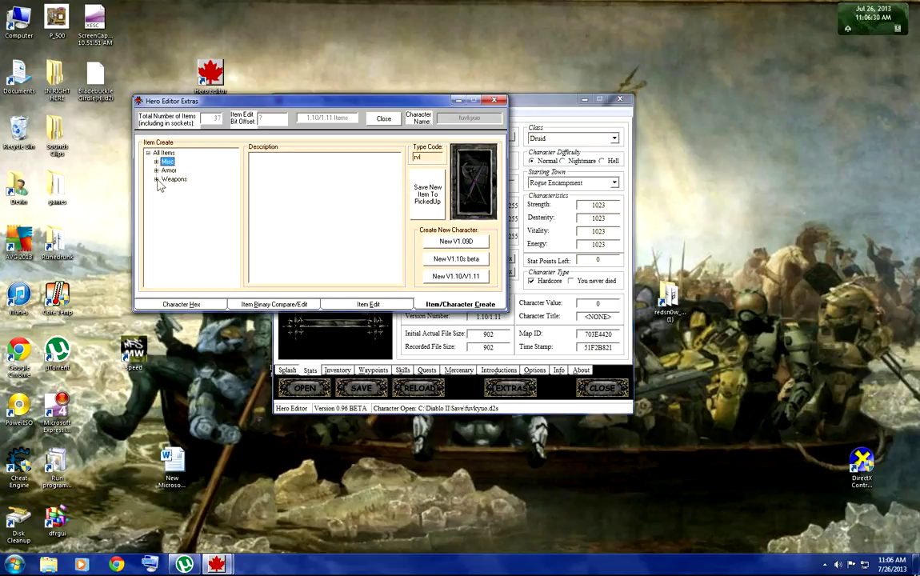
pyautogui.click(158, 179)
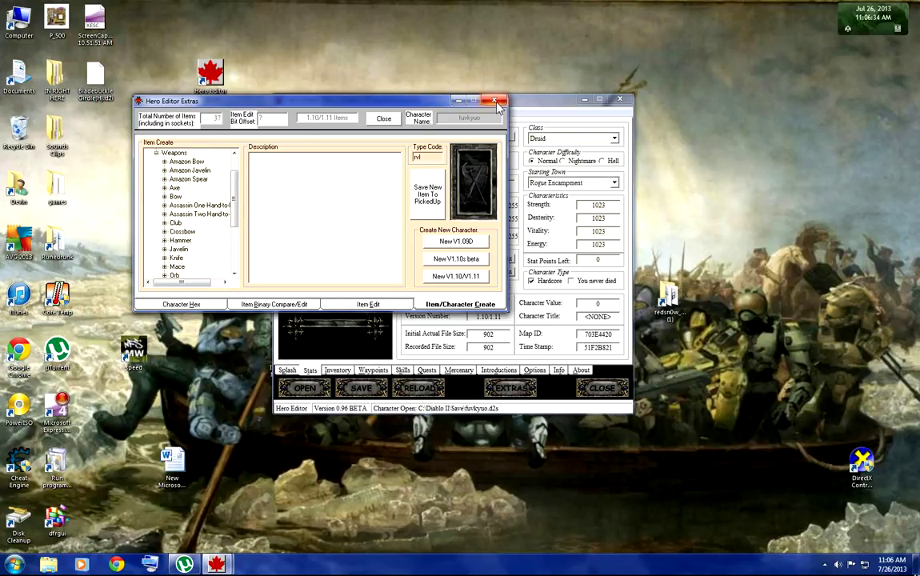
pyautogui.click(164, 205)
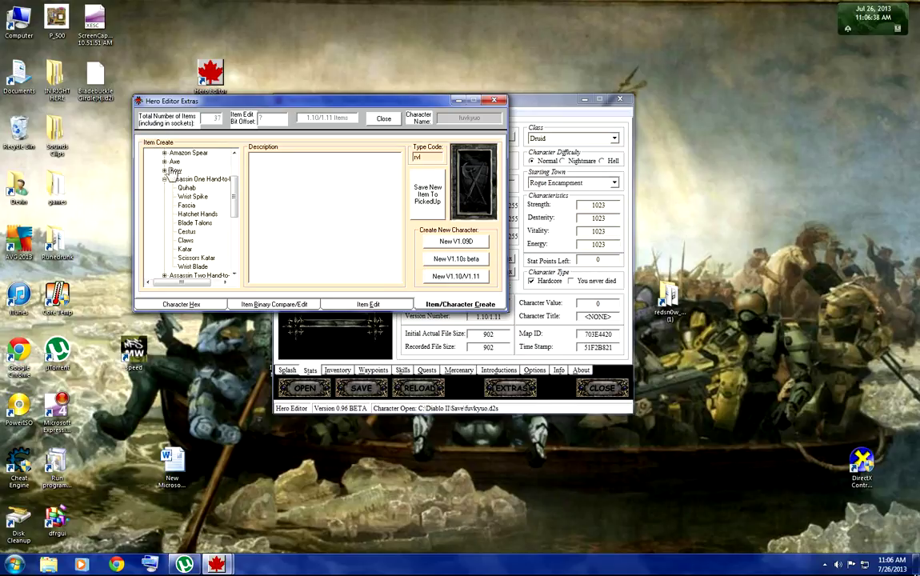
pyautogui.click(164, 179)
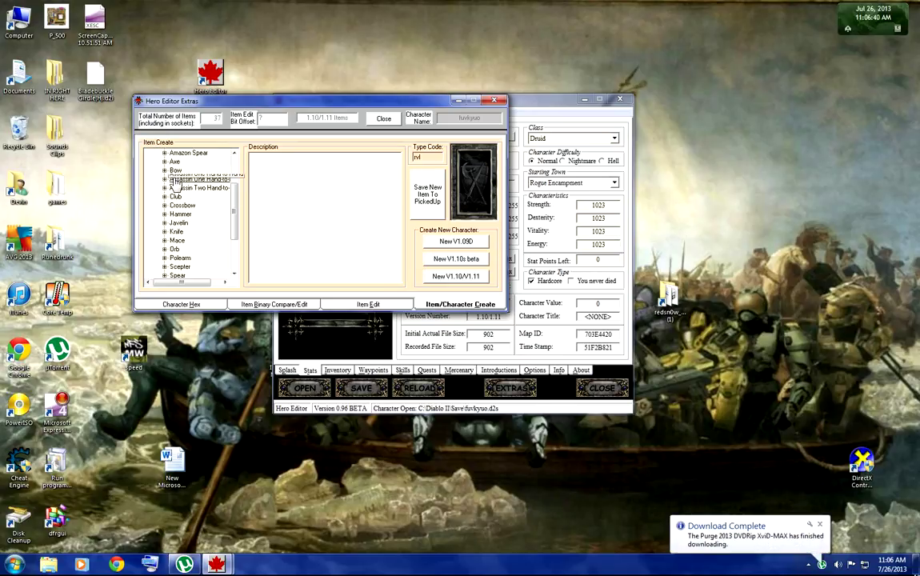
pyautogui.scroll(1, 205, 188)
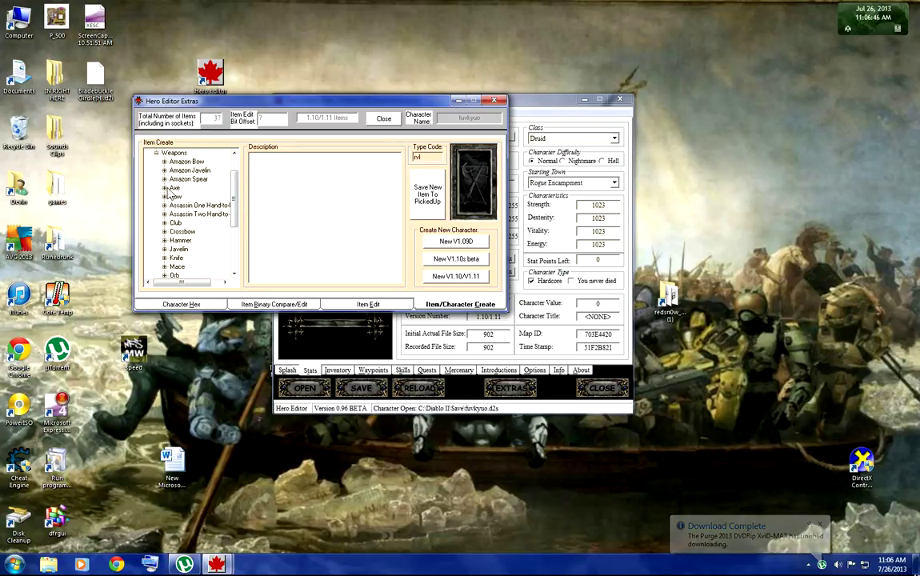
# Look through the axes and create a new Champion Axe as the picked-up item.
pyautogui.click(164, 187)
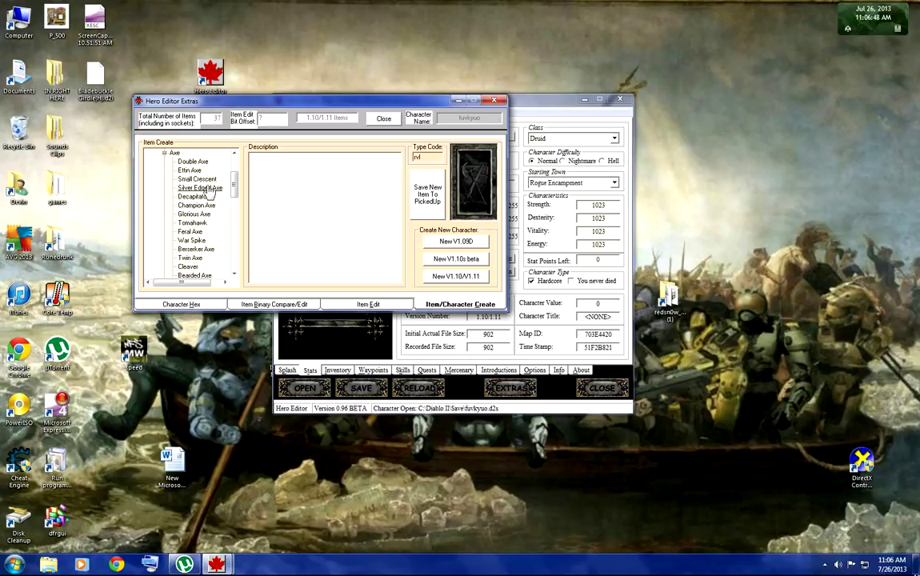
pyautogui.click(193, 161)
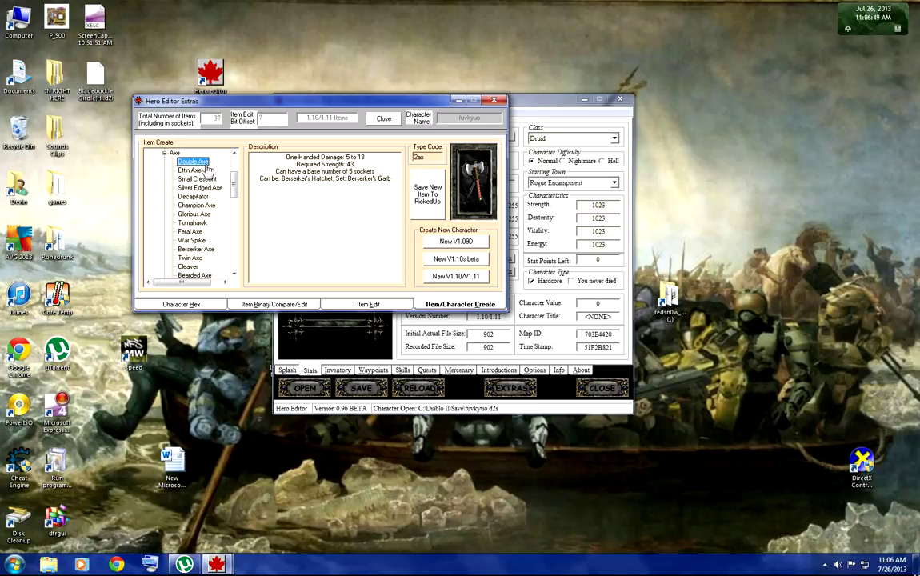
pyautogui.click(191, 240)
pyautogui.click(200, 214)
pyautogui.click(427, 194)
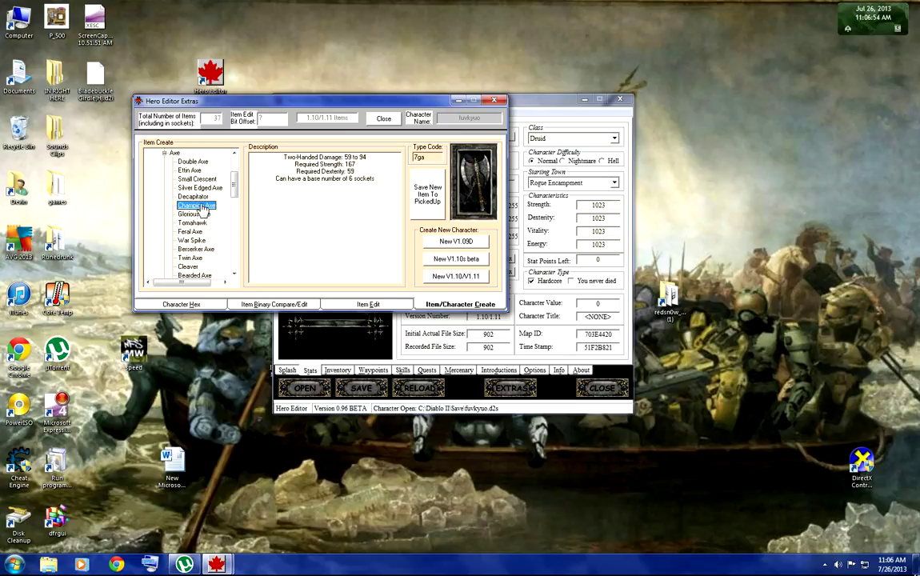
# In the character's inventory, move the Mithril Coil belt to the top row, directly above the bone shield.
pyautogui.click(376, 348)
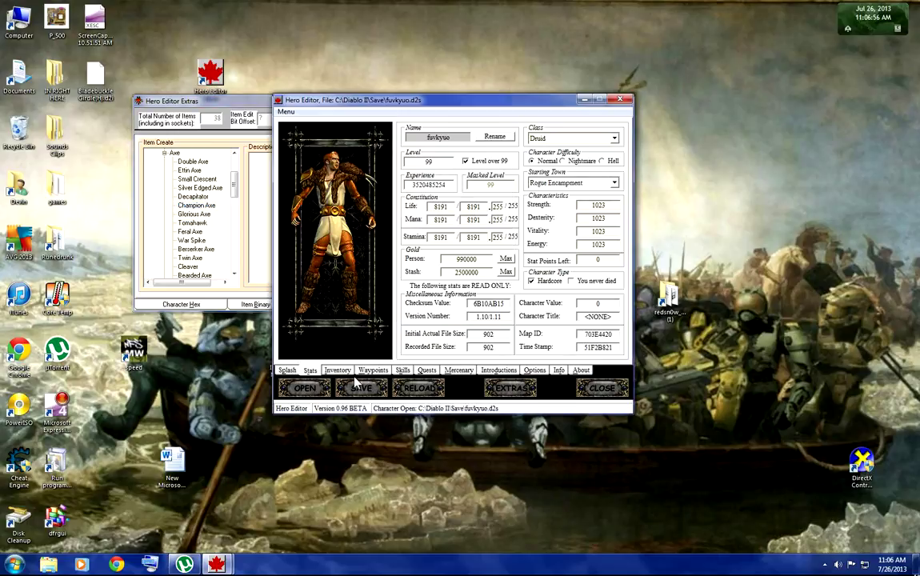
pyautogui.click(335, 370)
pyautogui.click(400, 293)
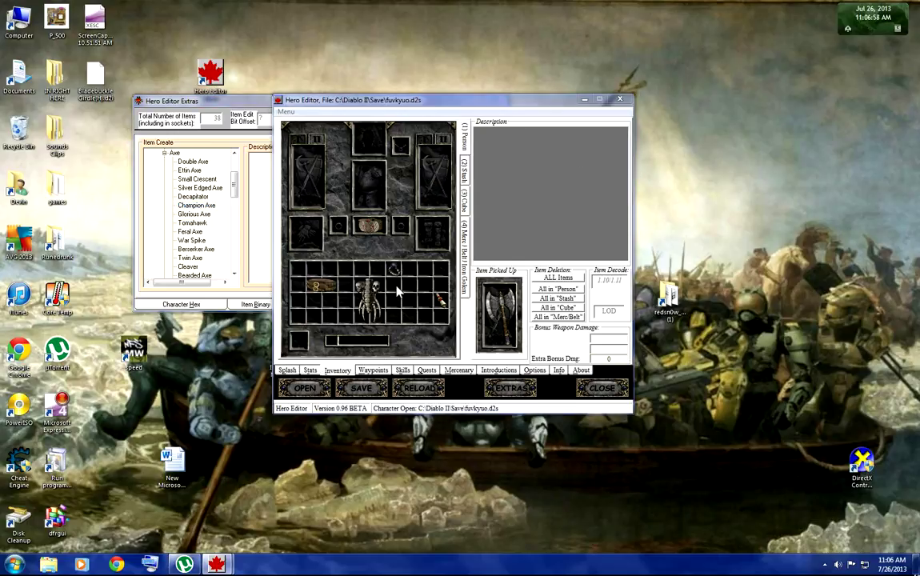
pyautogui.click(452, 291)
pyautogui.moveTo(315, 286)
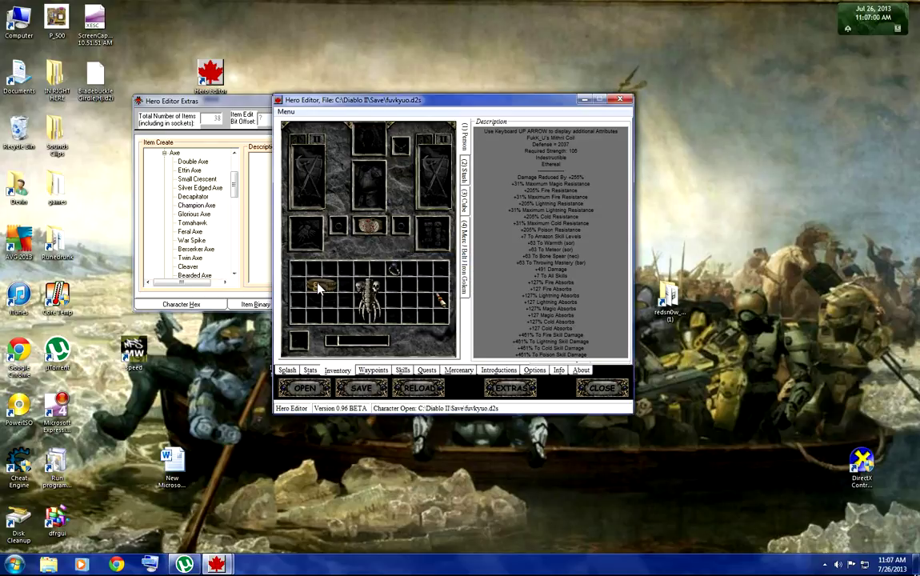
pyautogui.click(318, 288)
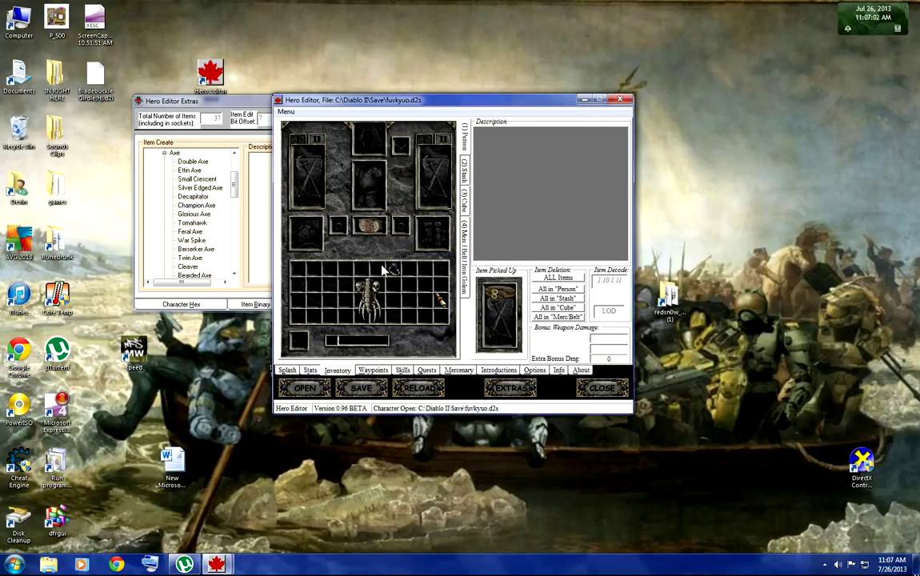
# Create another Champion Axe as the picked-up item and place it in the free inventory space beside the belt.
pyautogui.click(196, 205)
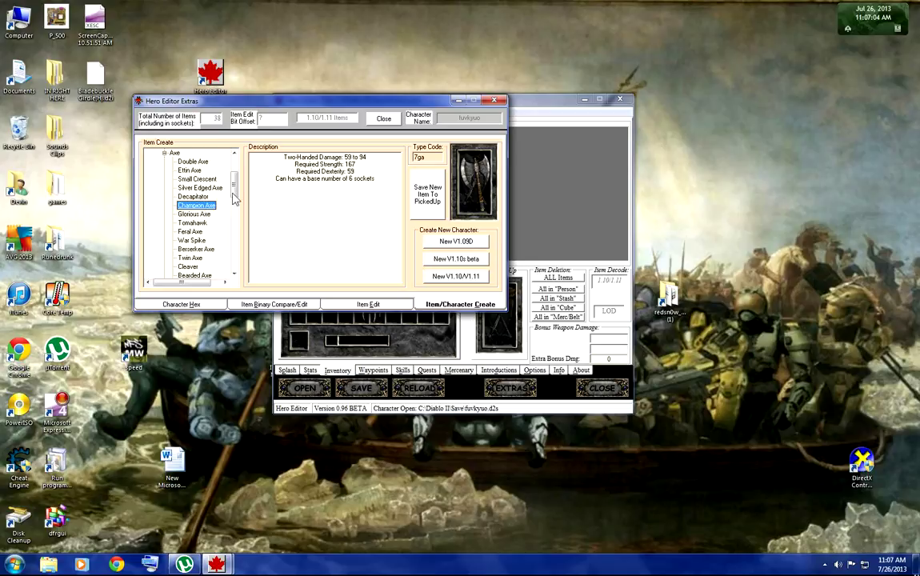
pyautogui.click(273, 317)
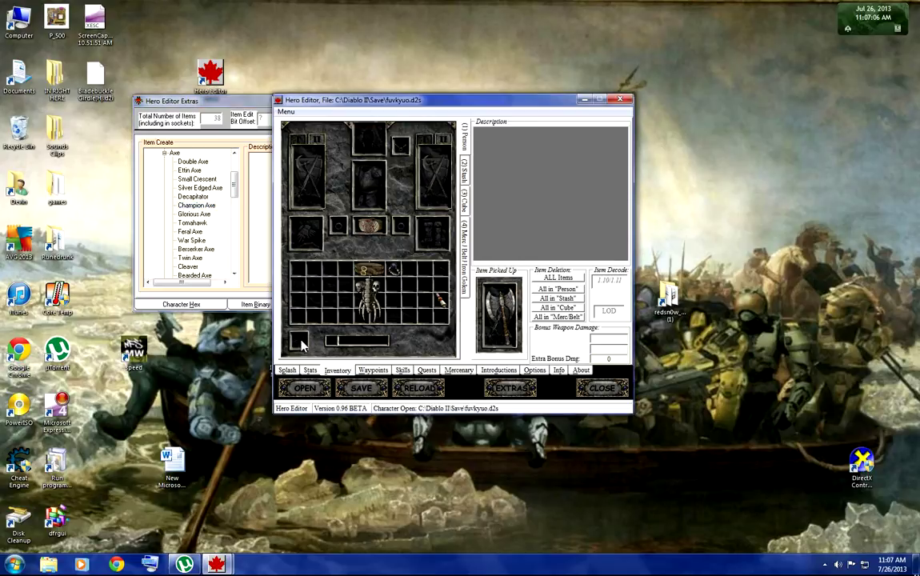
pyautogui.click(312, 277)
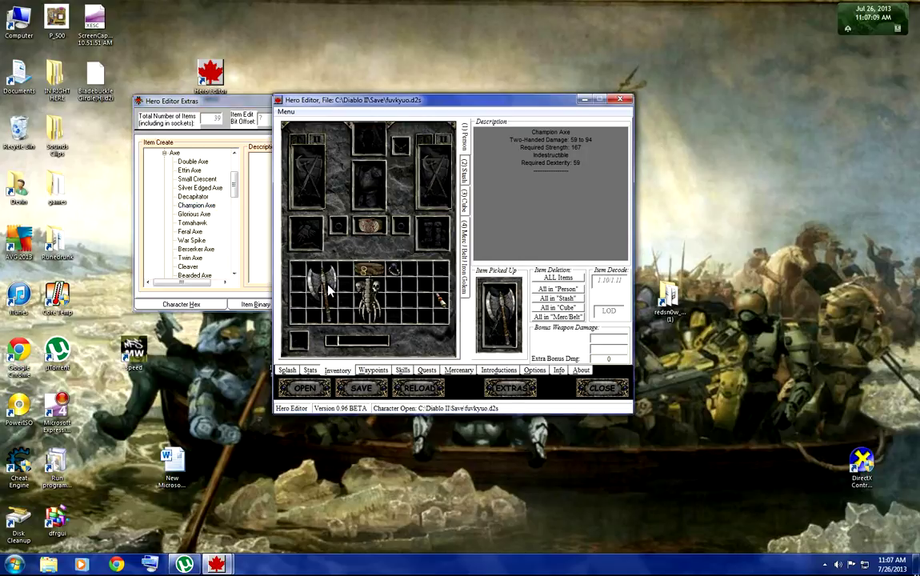
# Add six sockets to the Champion Axe in the inventory.
pyautogui.rightClick(328, 289)
pyautogui.moveTo(381, 308)
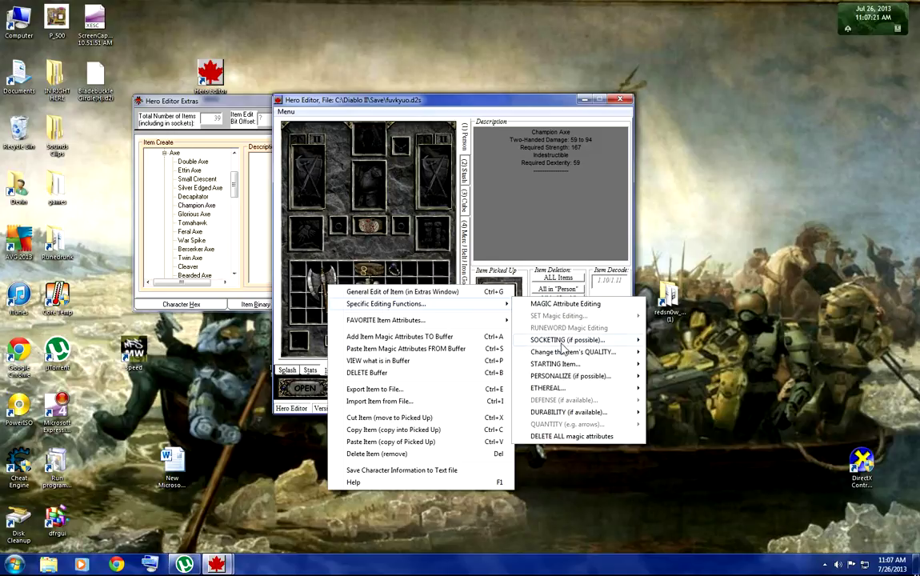
pyautogui.moveTo(584, 340)
pyautogui.click(680, 344)
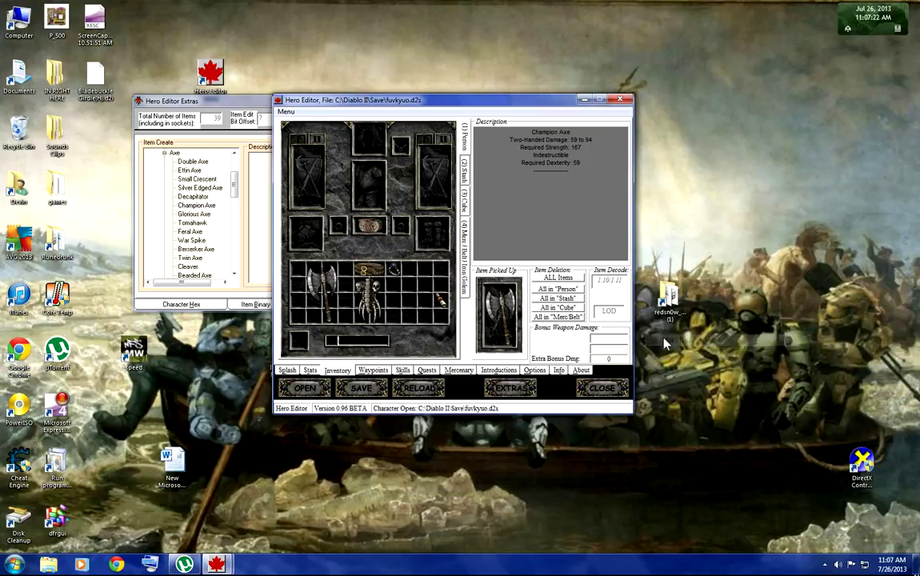
# Change the Champion Axe's quality to Rare, with Dread (163) as first name and razor (007) as second name.
pyautogui.rightClick(328, 290)
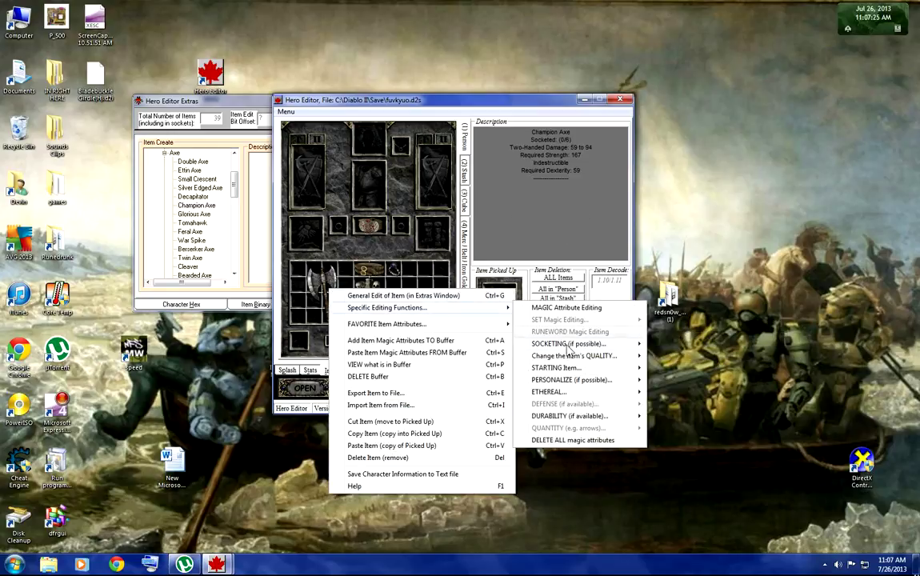
pyautogui.moveTo(588, 344)
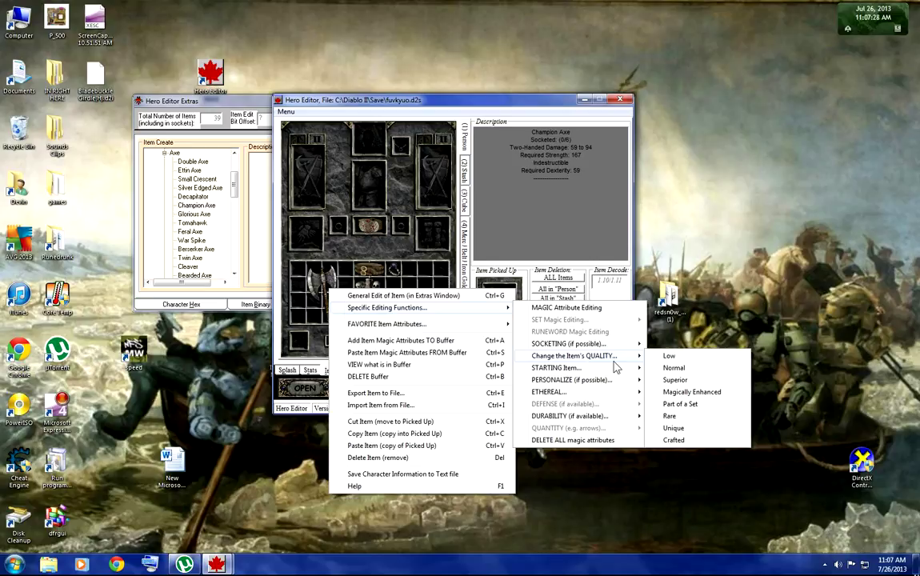
pyautogui.click(669, 416)
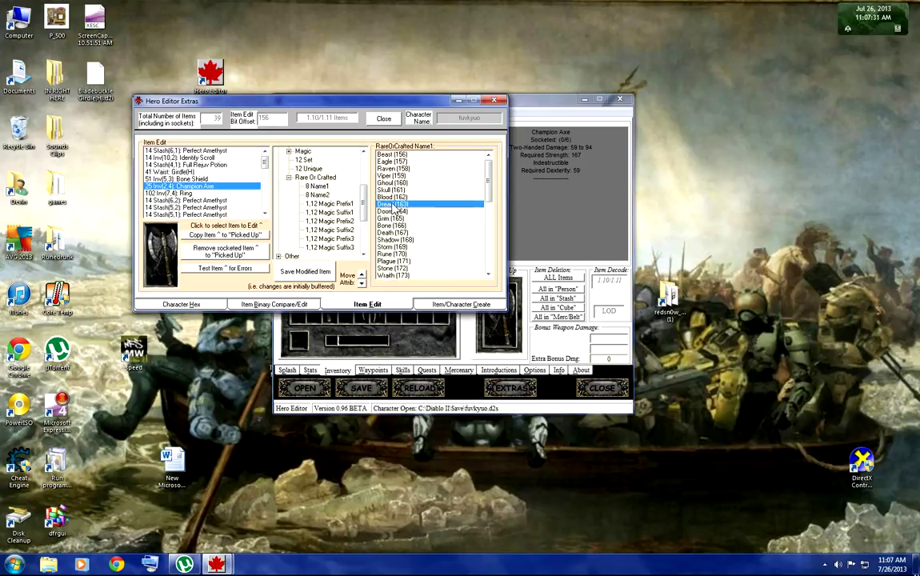
pyautogui.click(317, 195)
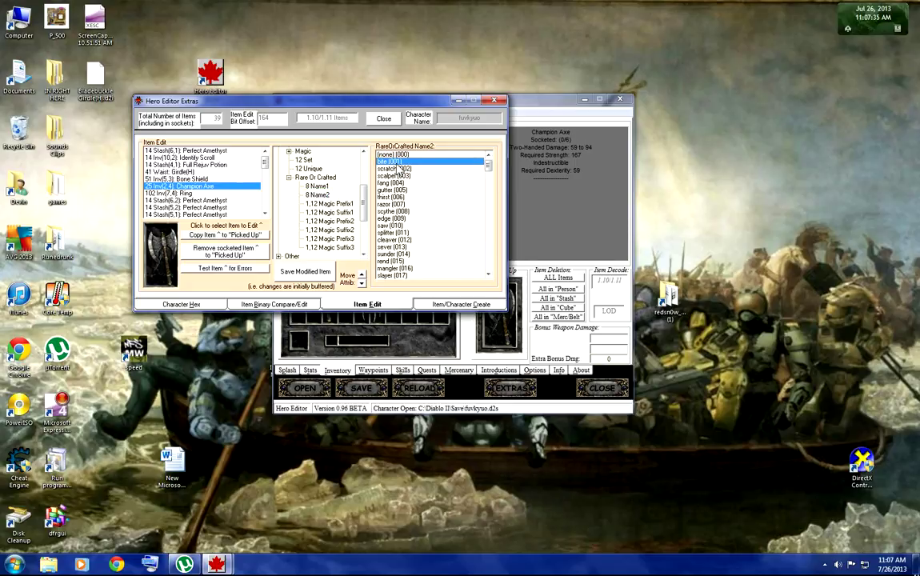
pyautogui.click(397, 205)
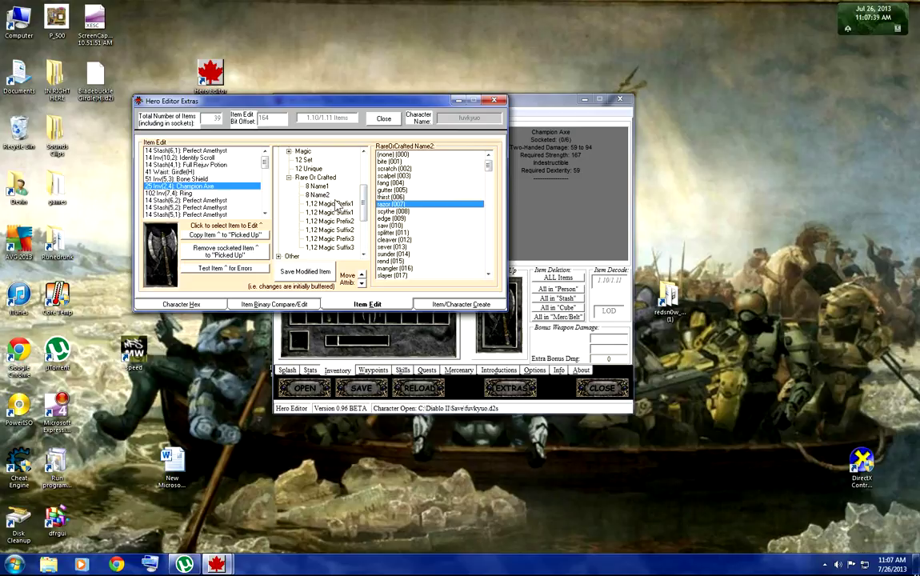
# Give the rare axe the first magic prefix Sturdy and the first magic suffix Negation (009).
pyautogui.click(330, 203)
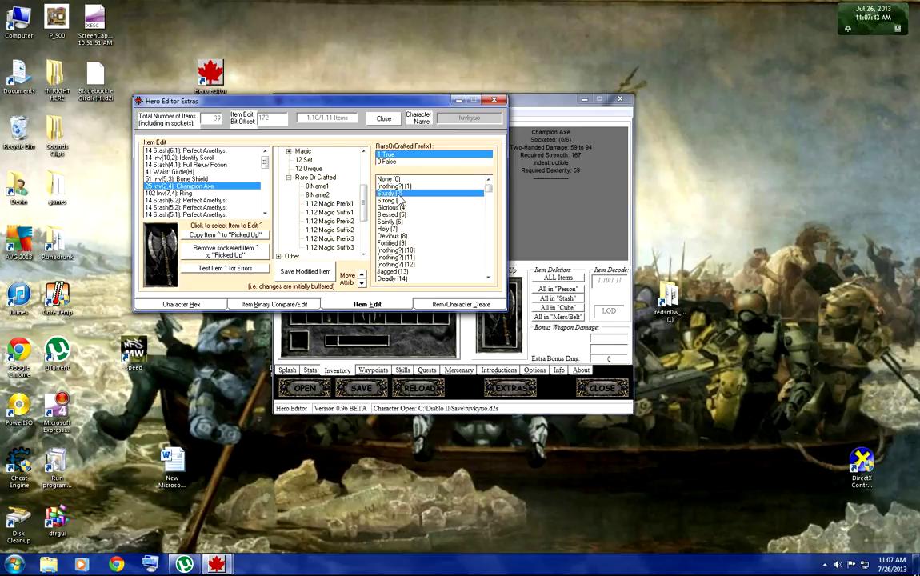
pyautogui.click(324, 212)
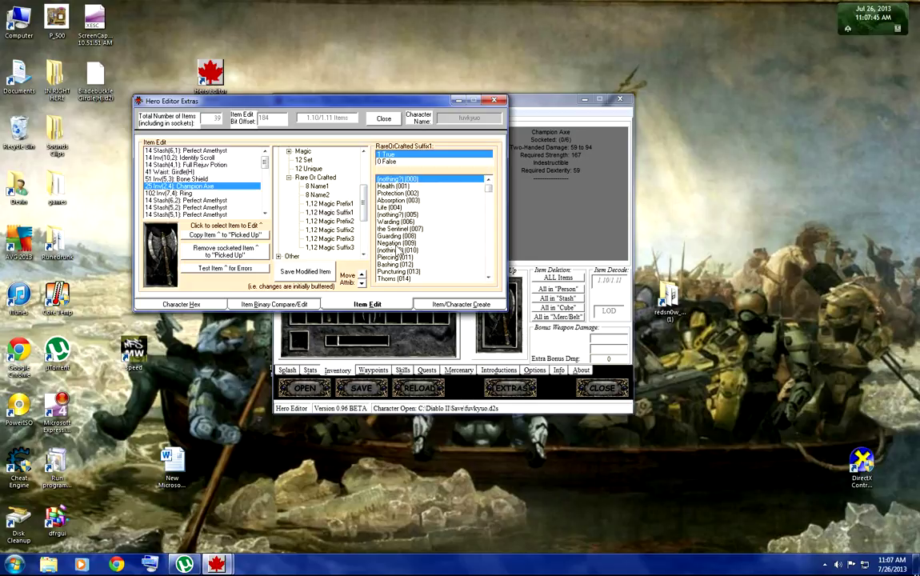
pyautogui.click(395, 243)
# Choose Defense as the axe's Magic Attribute 1.
pyautogui.scroll(-2, 320, 217)
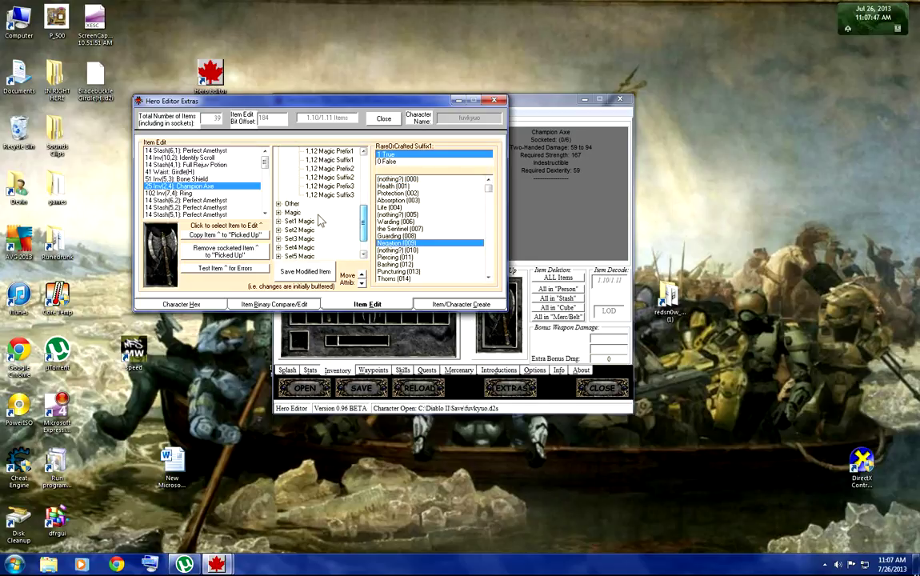
pyautogui.click(278, 212)
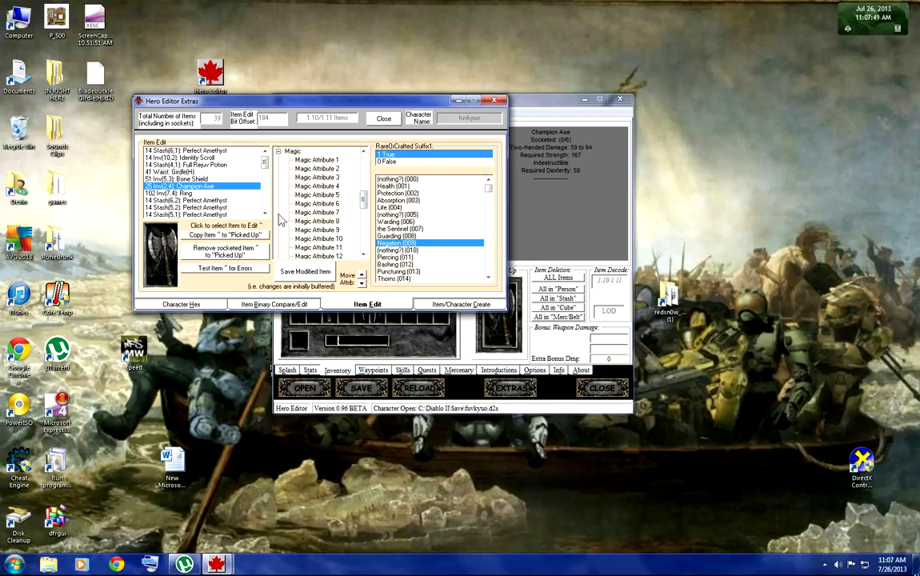
pyautogui.click(297, 159)
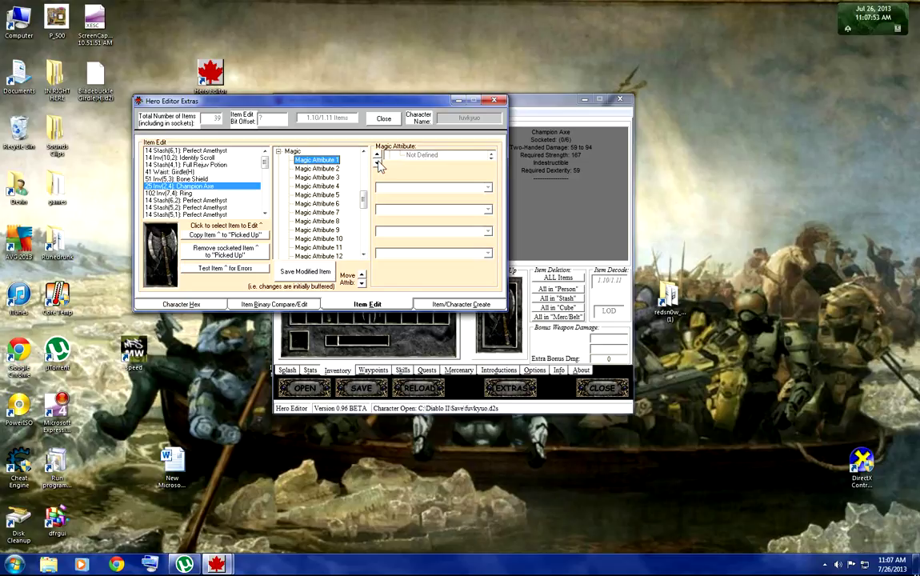
pyautogui.click(376, 163)
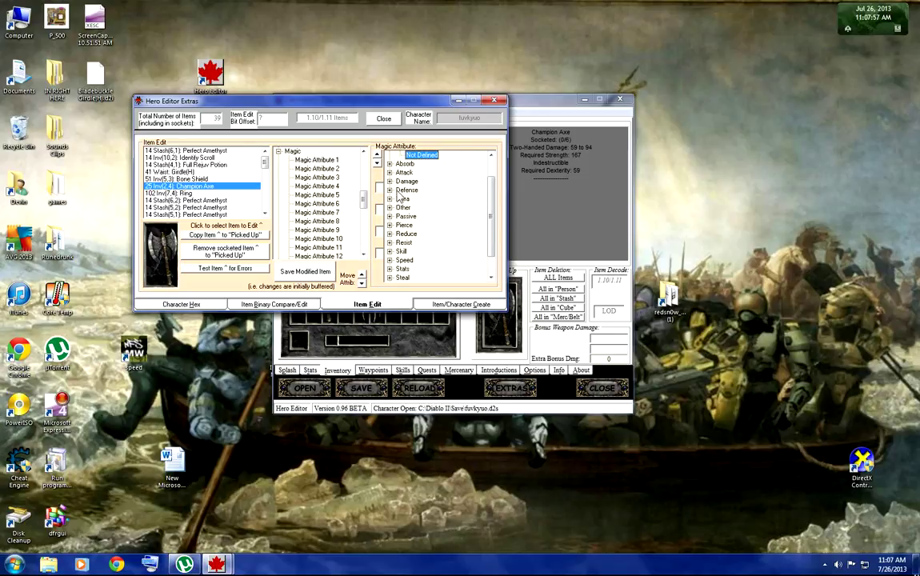
pyautogui.click(389, 190)
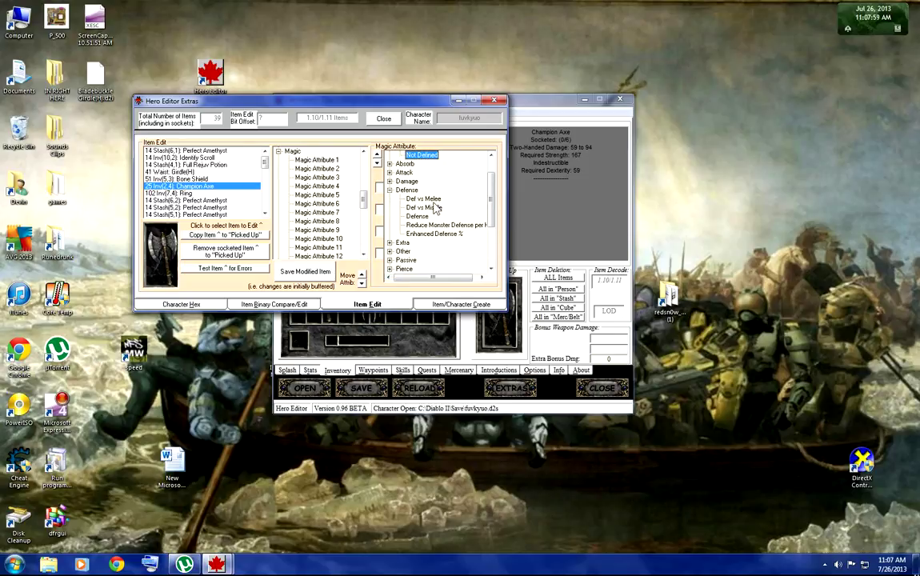
pyautogui.click(384, 200)
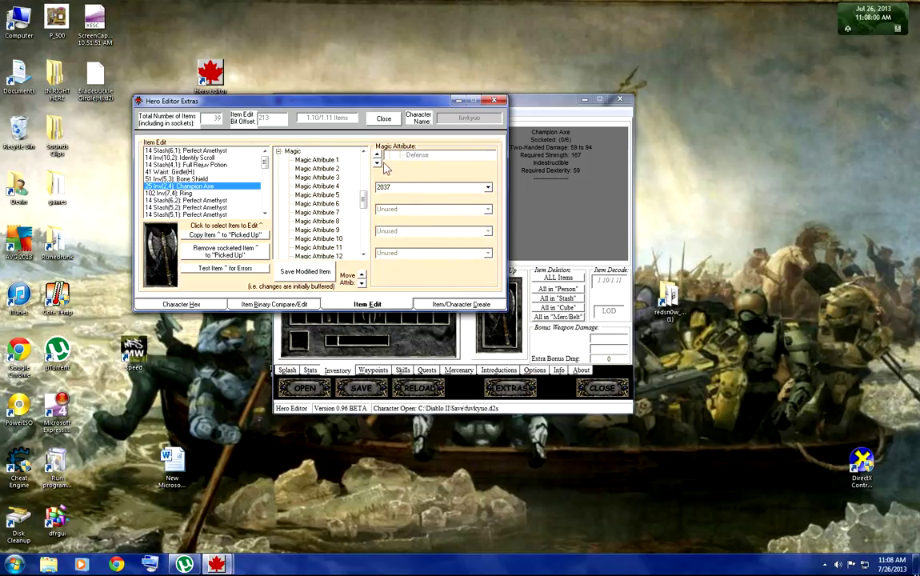
# Replace the axe's Magic Attribute 1 with Chance Of Getting Magic Items % and save the modified item.
pyautogui.click(377, 163)
pyautogui.doubleClick(401, 181)
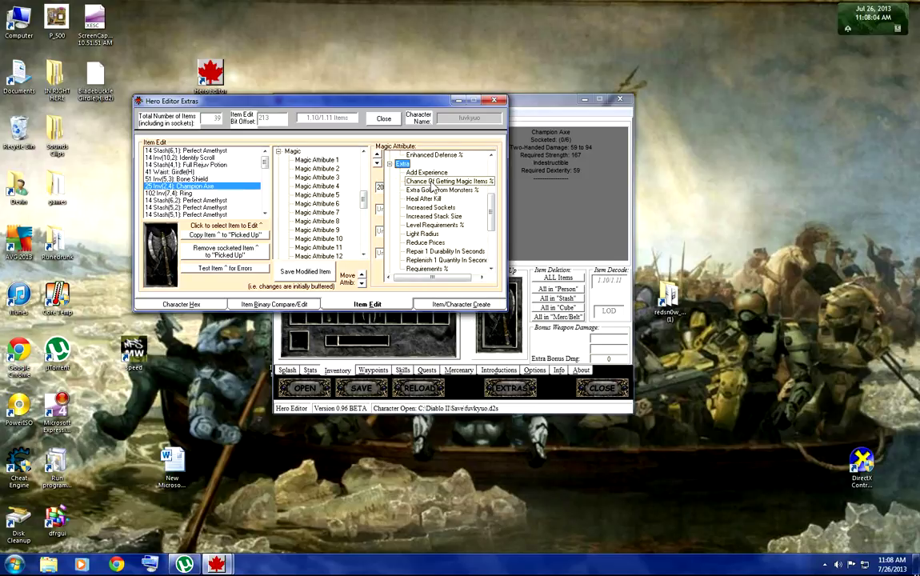
pyautogui.click(432, 182)
pyautogui.click(297, 267)
# Return to the character's inventory and equip the picked-up Champion Axe in the first weapon slot.
pyautogui.click(472, 343)
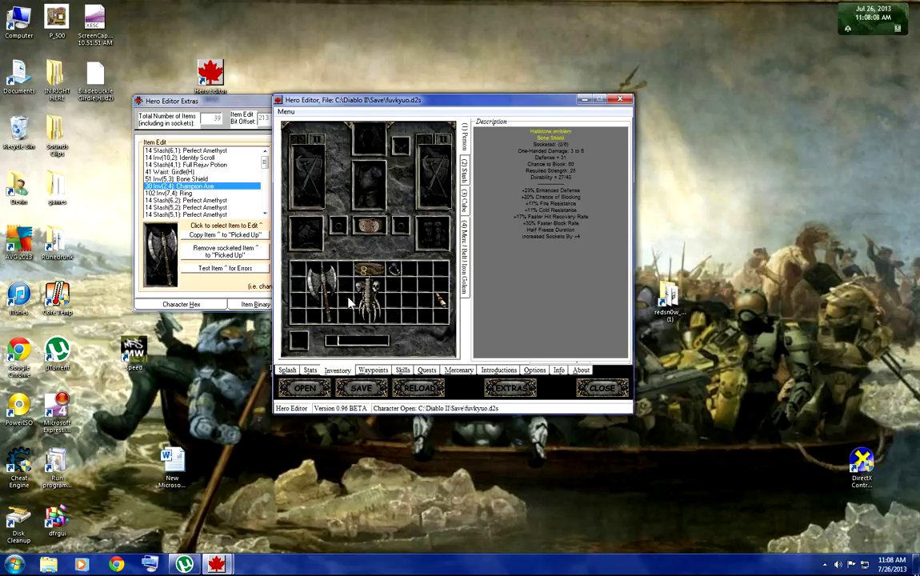
pyautogui.click(308, 164)
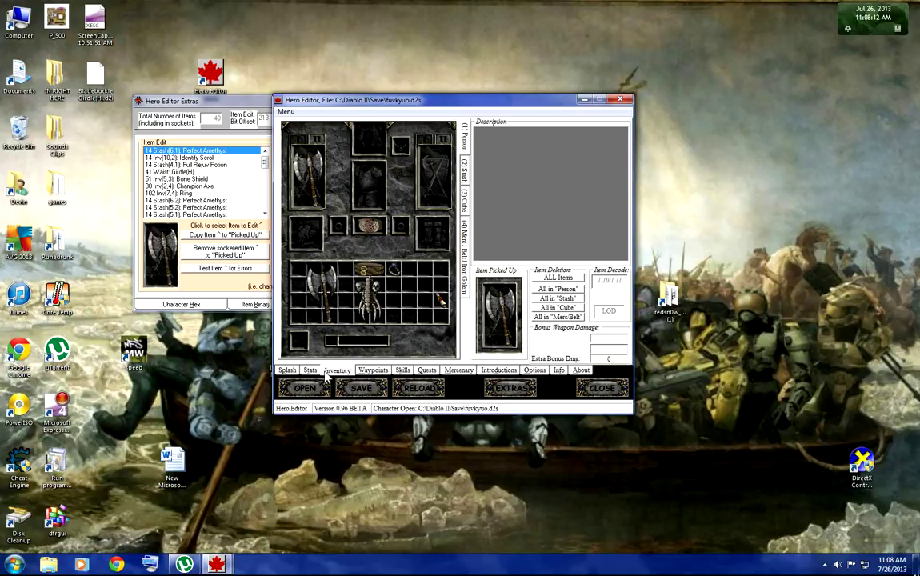
# Save the edited character, close the editor and refresh the desktop.
pyautogui.click(363, 387)
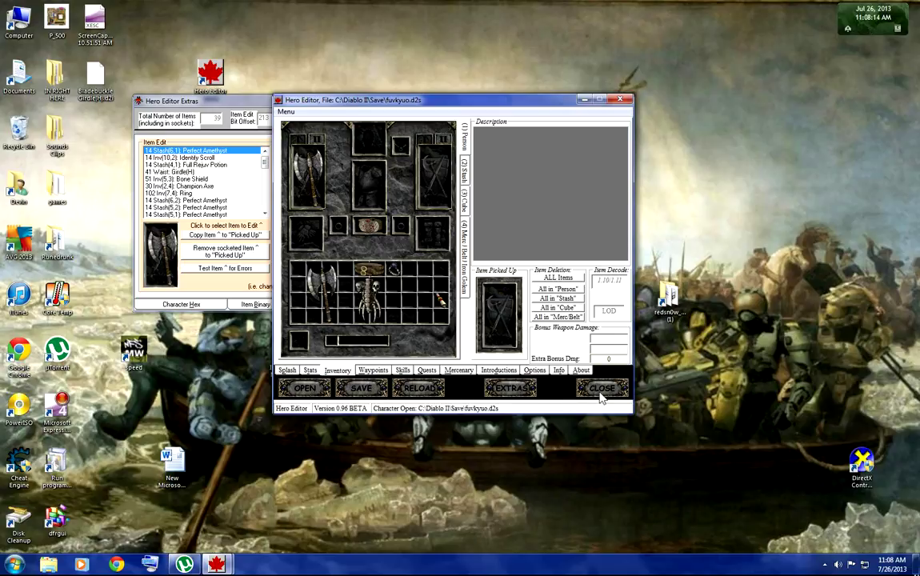
pyautogui.click(602, 389)
pyautogui.rightClick(283, 290)
pyautogui.click(311, 336)
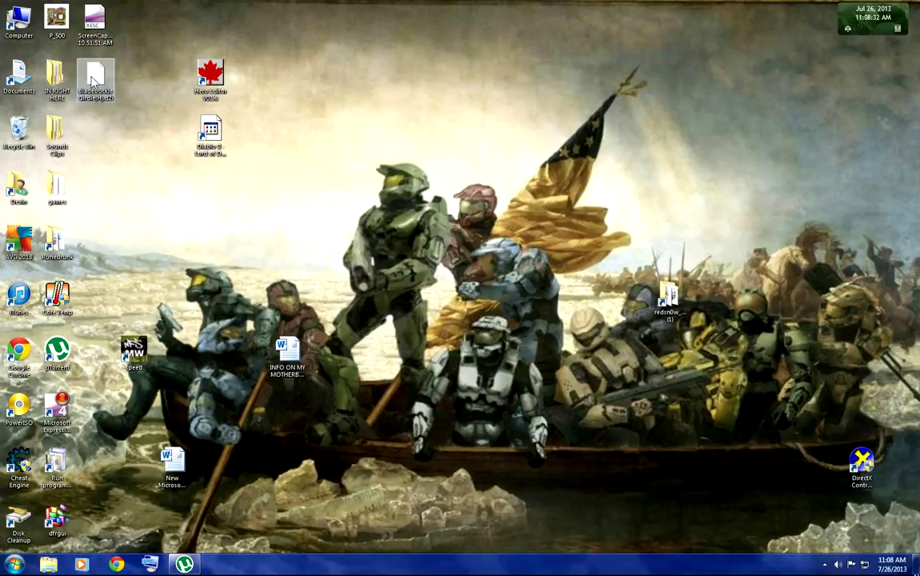
# Launch Diablo II: Lord of Destruction and load the level 99 Druid in single player mode.
pyautogui.doubleClick(220, 132)
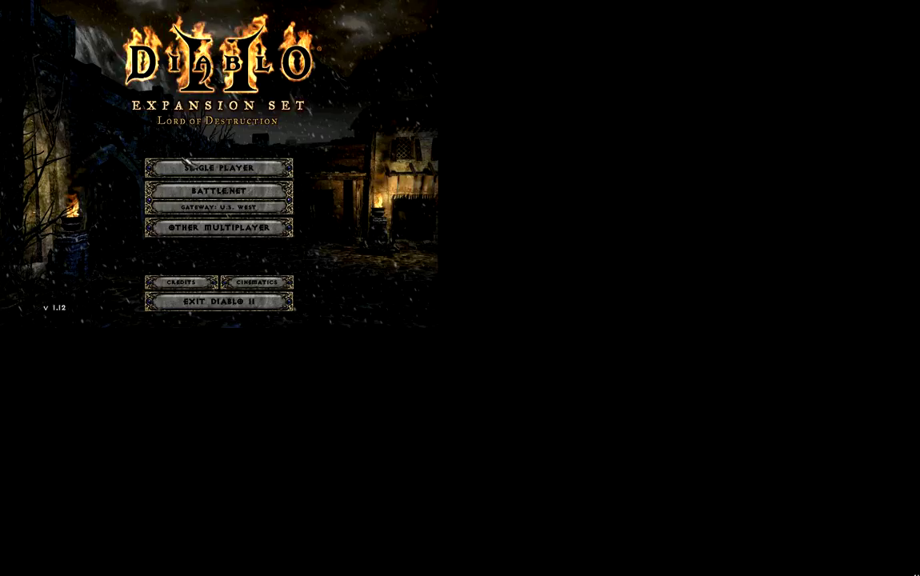
pyautogui.click(188, 166)
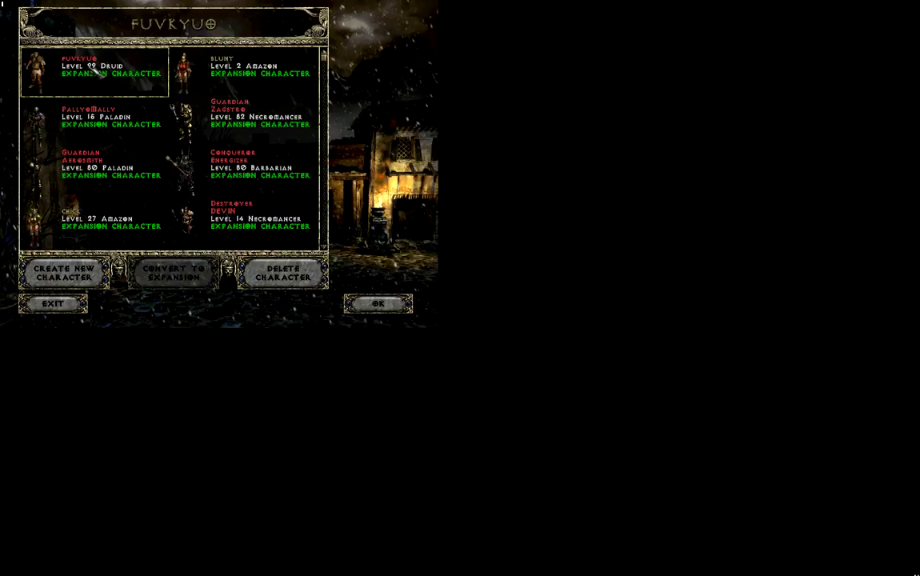
pyautogui.doubleClick(95, 70)
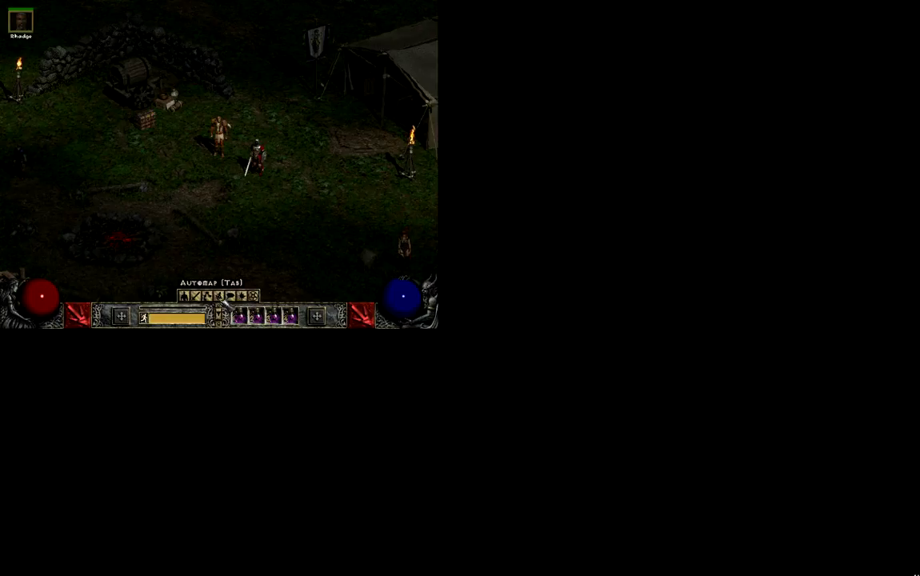
# Bring up the character's inventory and equip the Blood Razor Champion Axe from it as the weapon.
pyautogui.click(197, 295)
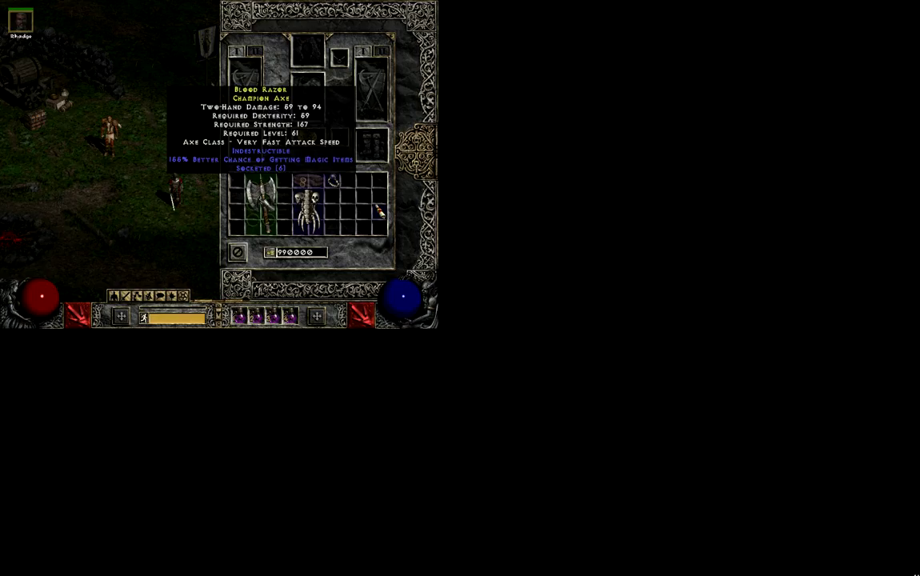
pyautogui.click(258, 200)
pyautogui.click(231, 99)
pyautogui.moveTo(149, 226)
pyautogui.mouseDown()
pyautogui.moveTo(204, 136)
pyautogui.moveTo(111, 105)
pyautogui.moveTo(8, 119)
pyautogui.moveTo(3, 163)
pyautogui.mouseUp()
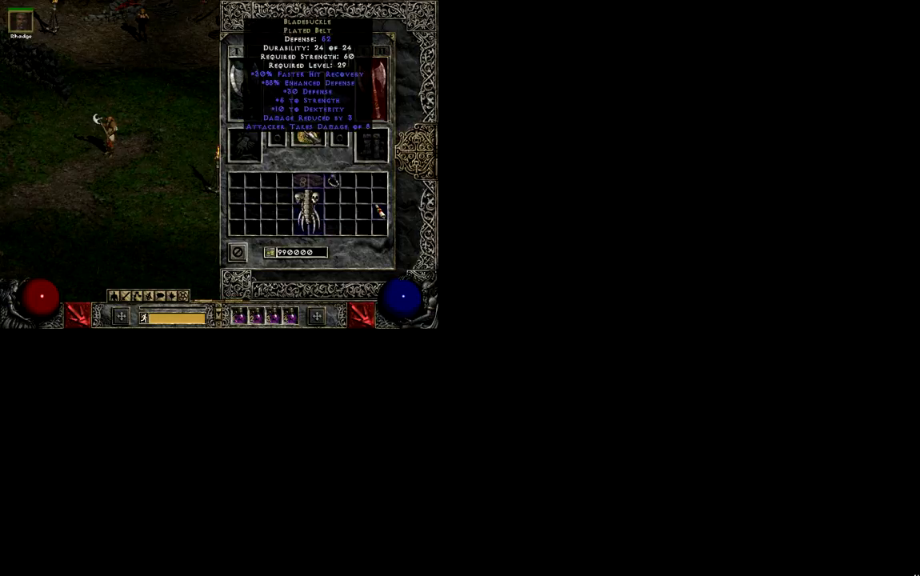
# Equip the ring, swap the worn Bladebuckle Plated Belt for the belt in the inventory, and close the inventory.
pyautogui.click(337, 146)
pyautogui.moveTo(104, 240); pyautogui.dragTo(190, 217)
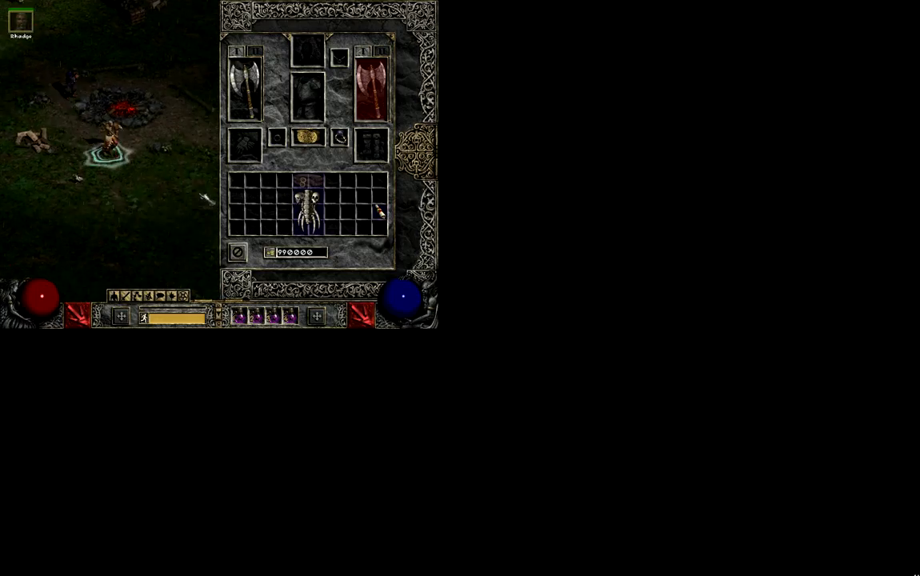
pyautogui.click(308, 137)
pyautogui.click(291, 181)
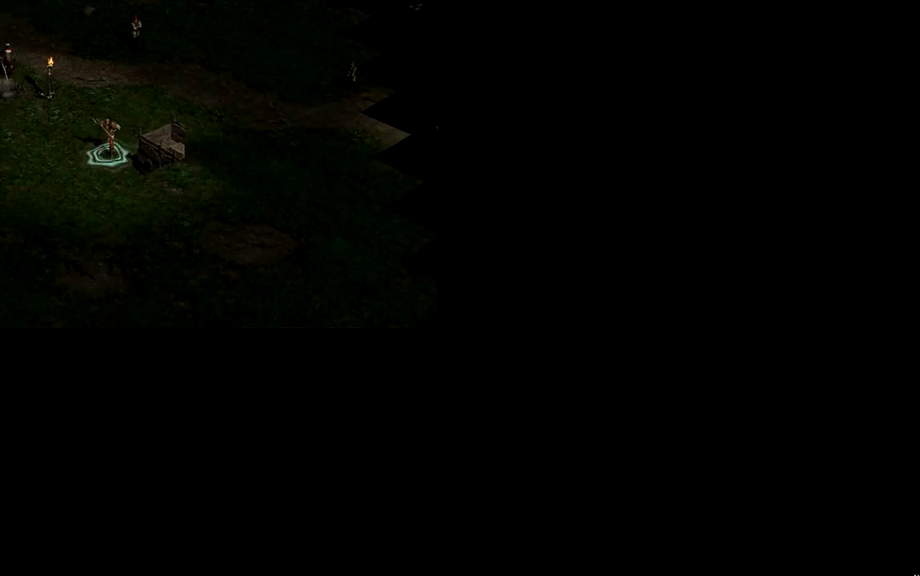
pyautogui.click(112, 209)
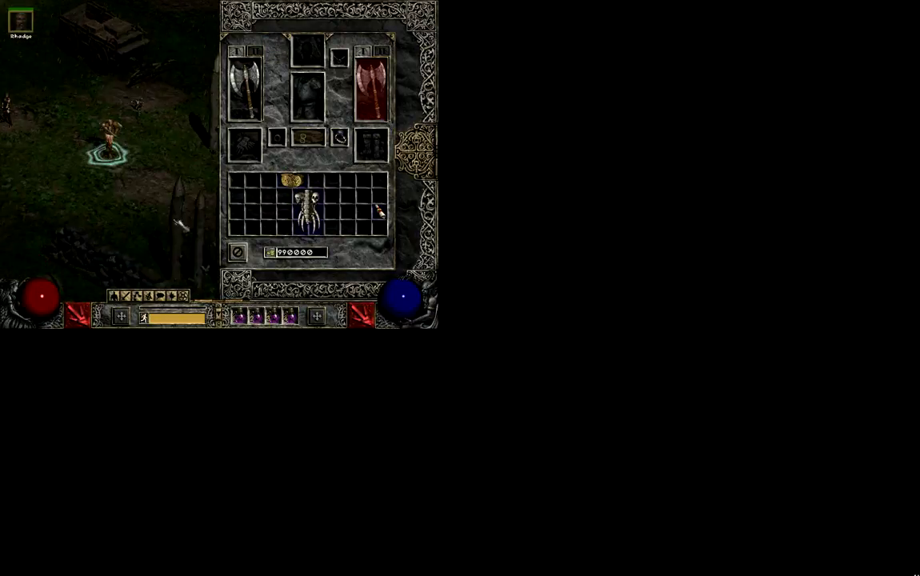
pyautogui.press('i')
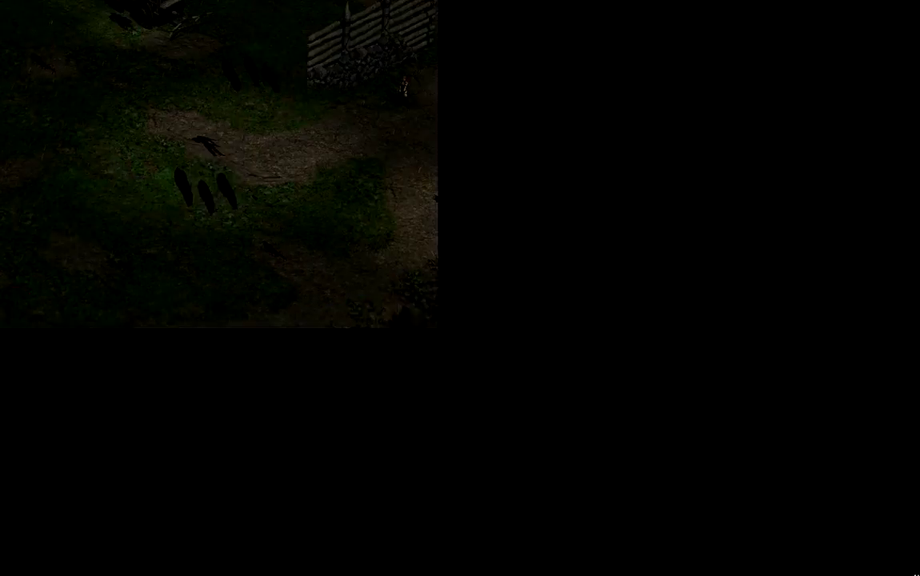
# Walk through the camp towards the bridge and summon a Raven.
pyautogui.click(355, 151)
pyautogui.click(366, 146)
pyautogui.click(360, 168)
pyautogui.click(361, 314)
pyautogui.click(382, 240)
pyautogui.rightClick(340, 215)
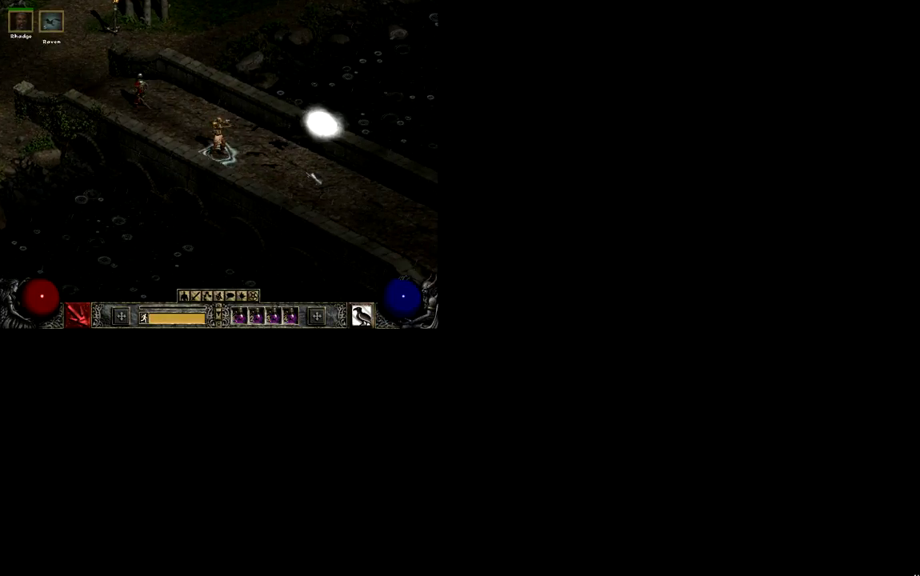
# Summon the Oak Sage spirit and a bear on the bridge.
pyautogui.click(362, 313)
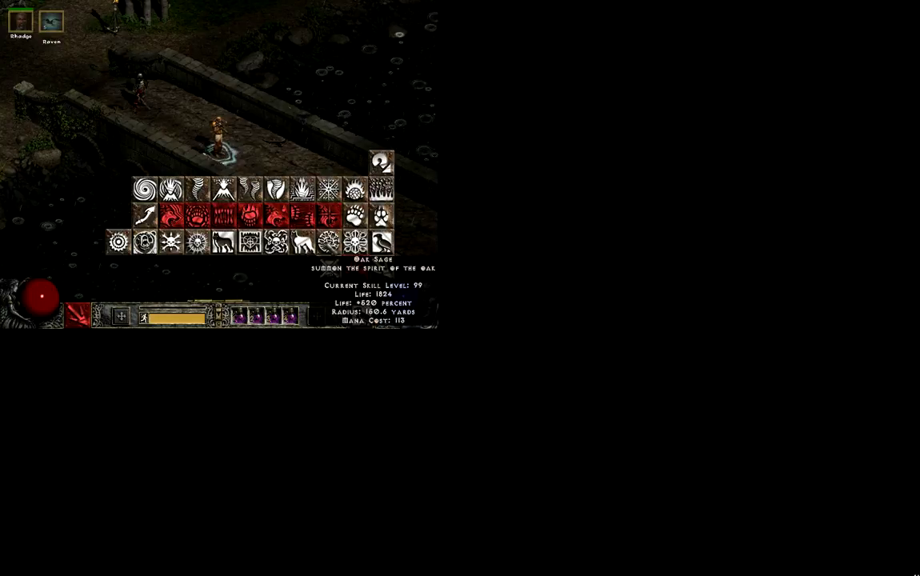
pyautogui.click(324, 239)
pyautogui.rightClick(326, 215)
pyautogui.click(362, 314)
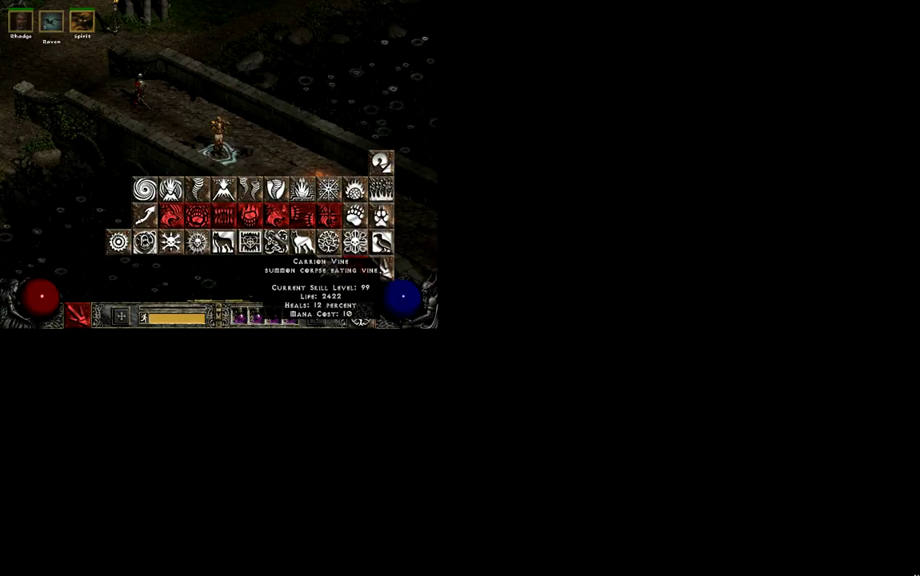
pyautogui.click(302, 239)
pyautogui.click(360, 314)
pyautogui.click(145, 242)
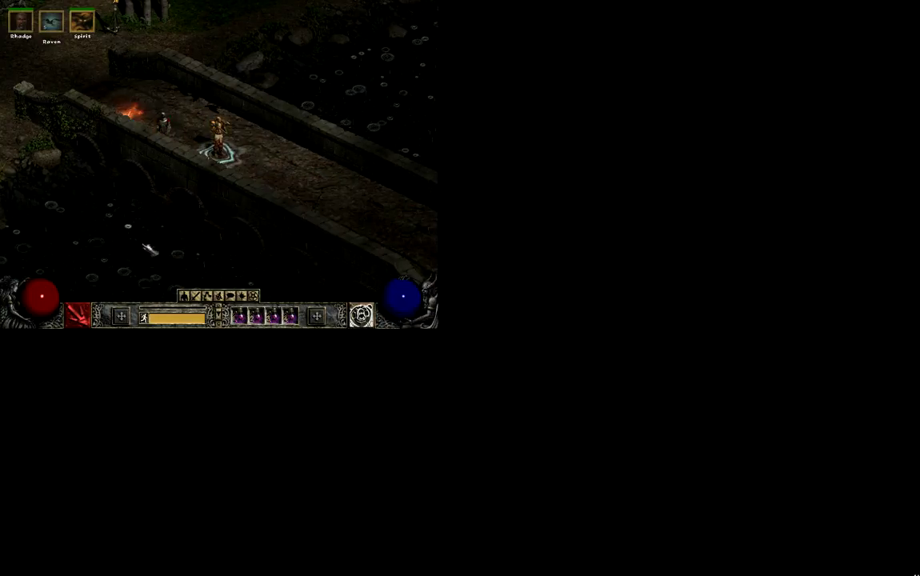
# Ready the Hurricane skill, cross the bridge into the Blood Moor and cast it there.
pyautogui.click(362, 314)
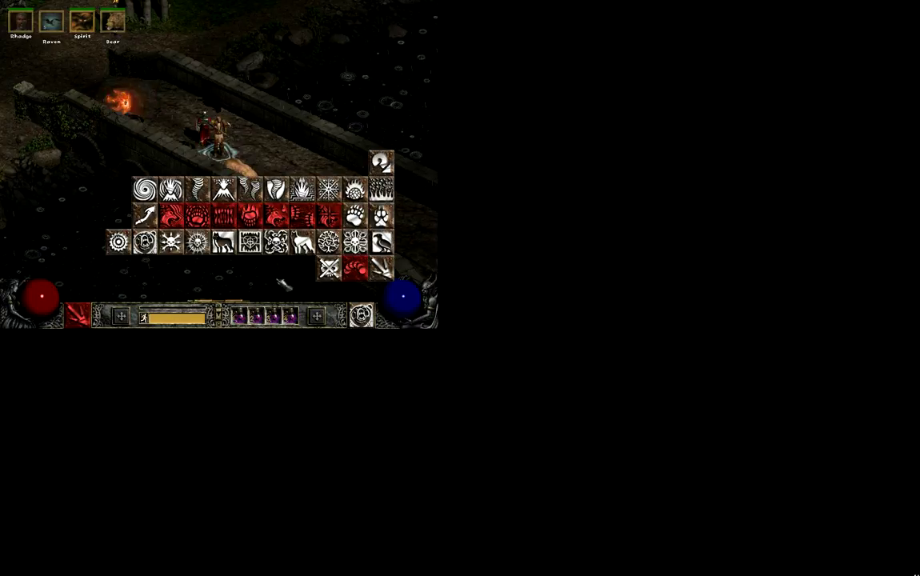
pyautogui.click(145, 190)
pyautogui.click(399, 244)
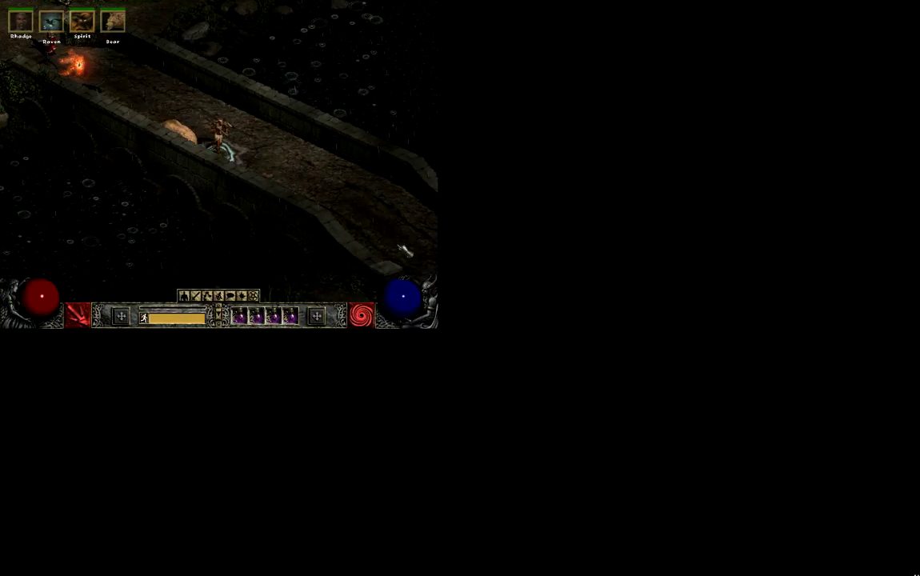
pyautogui.click(402, 244)
pyautogui.rightClick(348, 219)
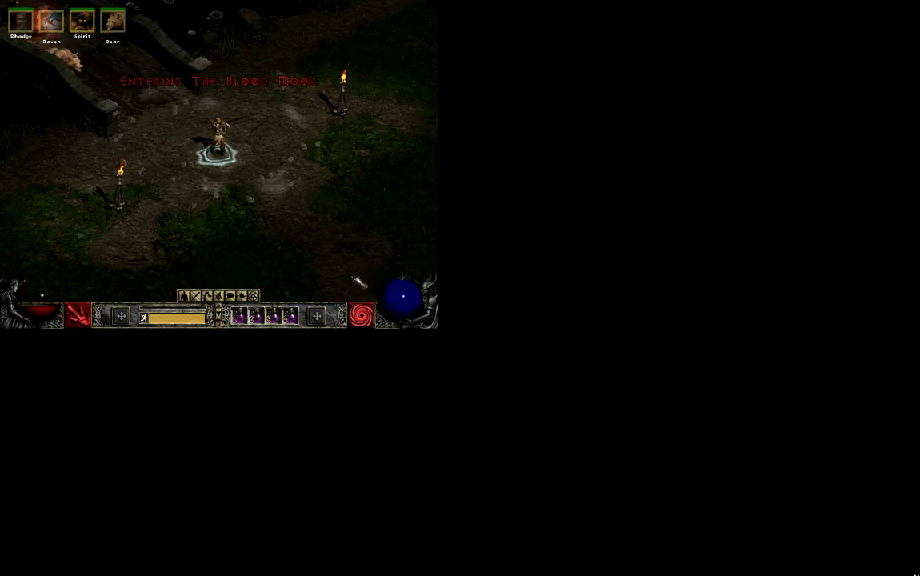
# Cast Cyclone Armor and summon a Carrion Vine at the Blood Moor entrance.
pyautogui.click(366, 318)
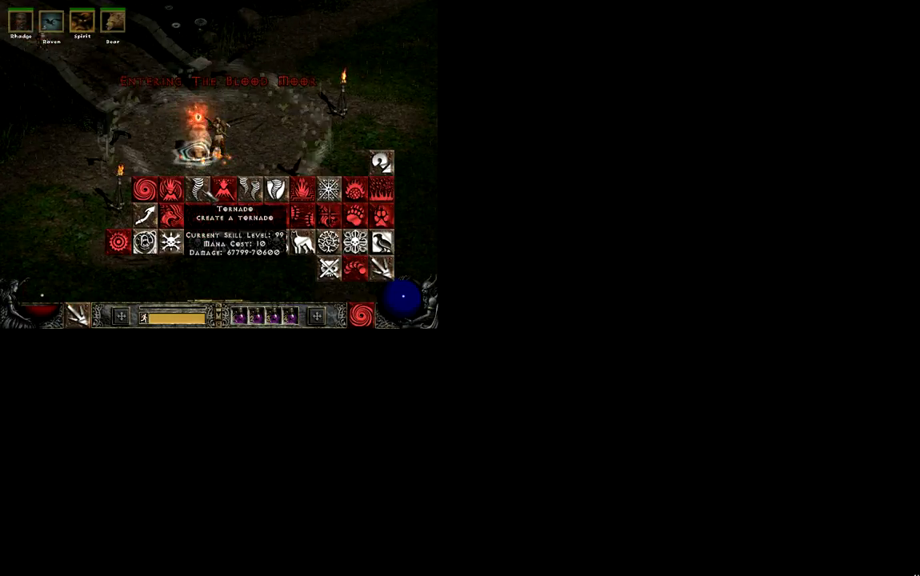
pyautogui.click(330, 271)
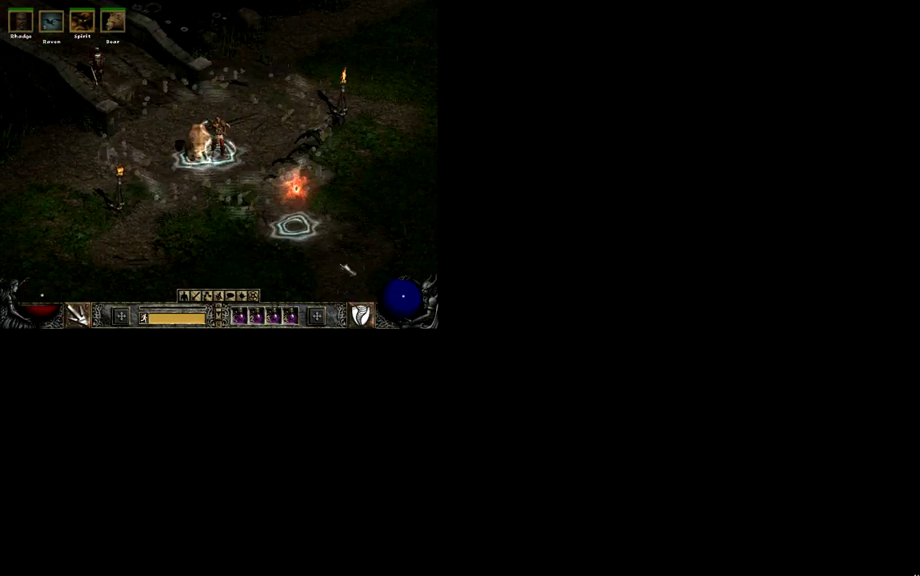
pyautogui.click(361, 315)
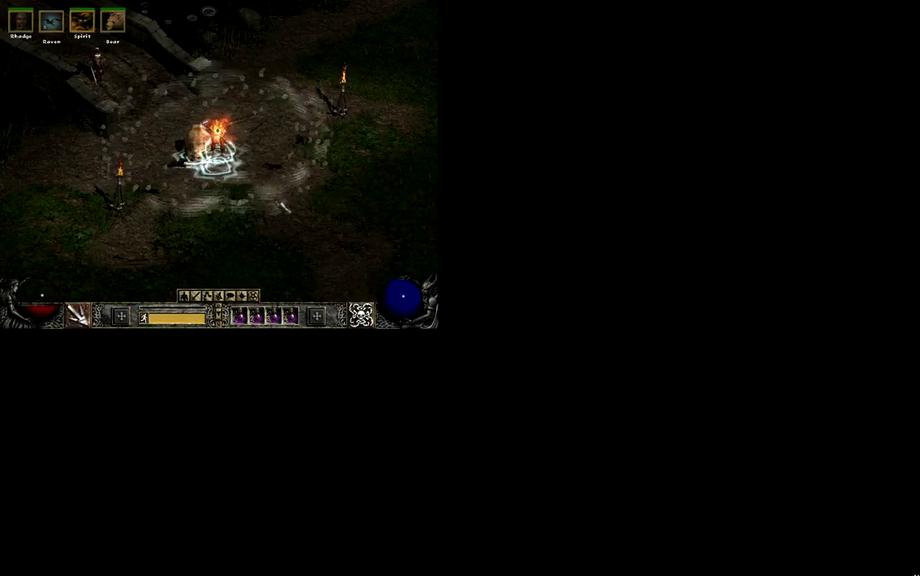
pyautogui.click(352, 234)
# Select the Twister skill, attack the monsters in the Blood Moor and keep exploring the area.
pyautogui.click(362, 315)
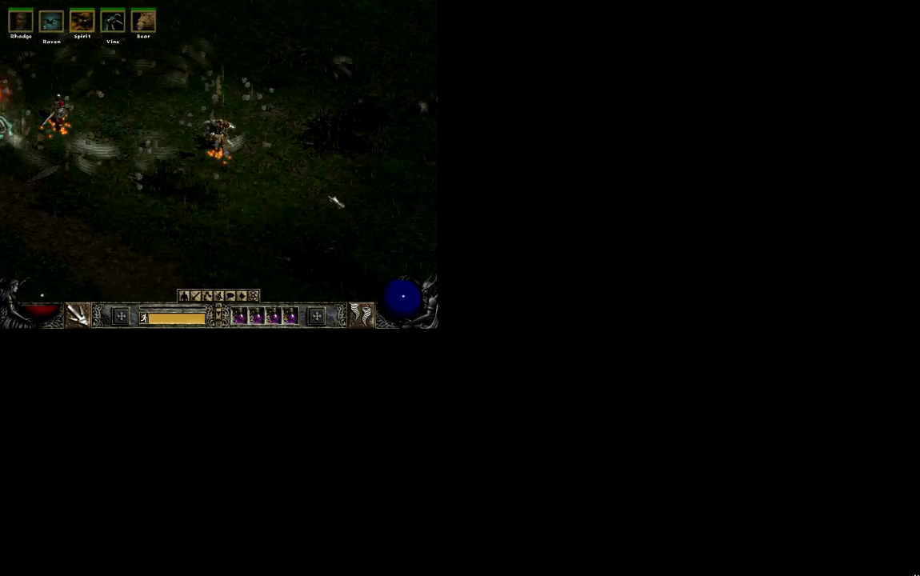
pyautogui.rightClick(317, 100)
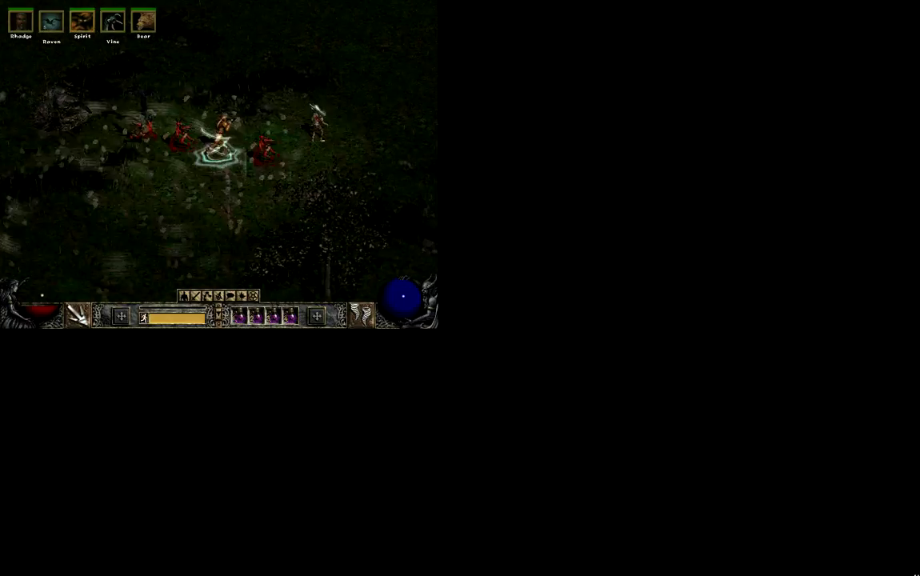
pyautogui.click(154, 166)
pyautogui.click(373, 186)
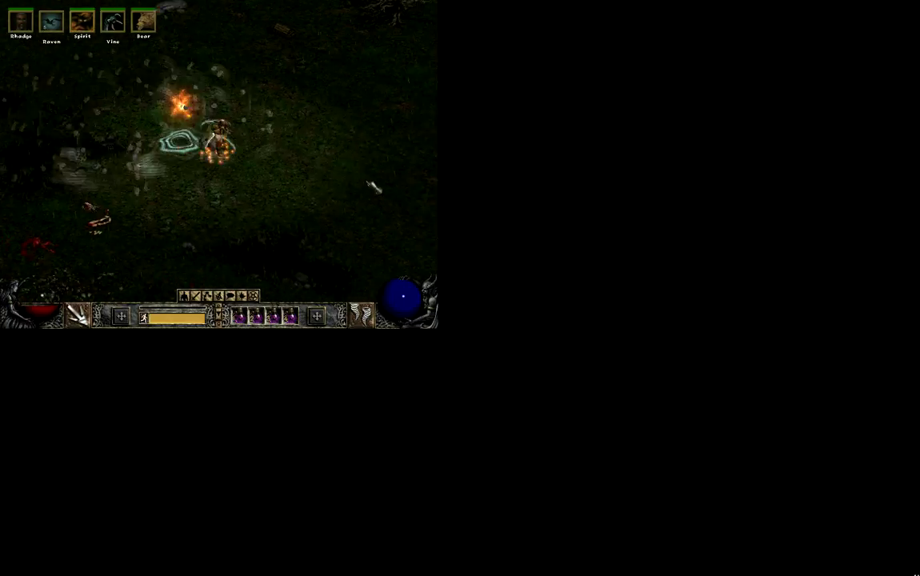
pyautogui.click(280, 208)
pyautogui.click(195, 174)
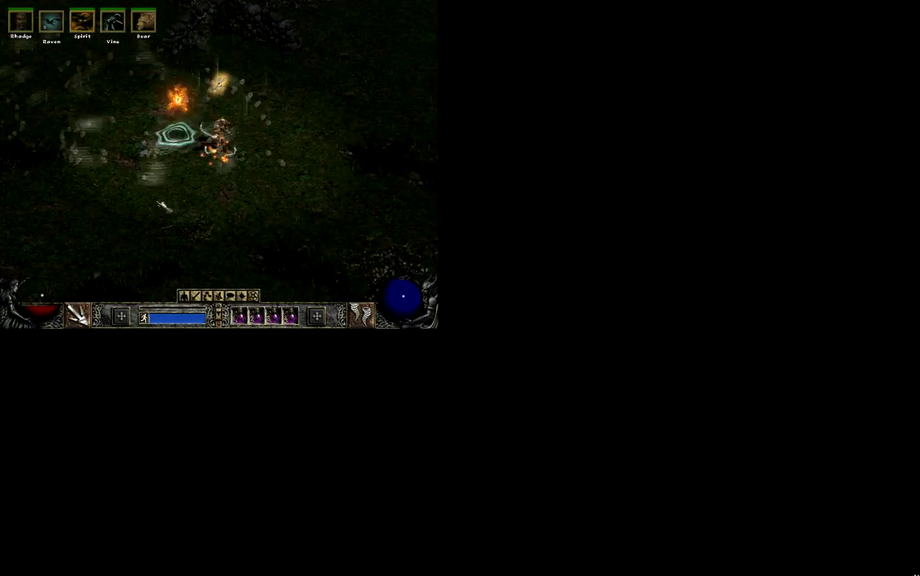